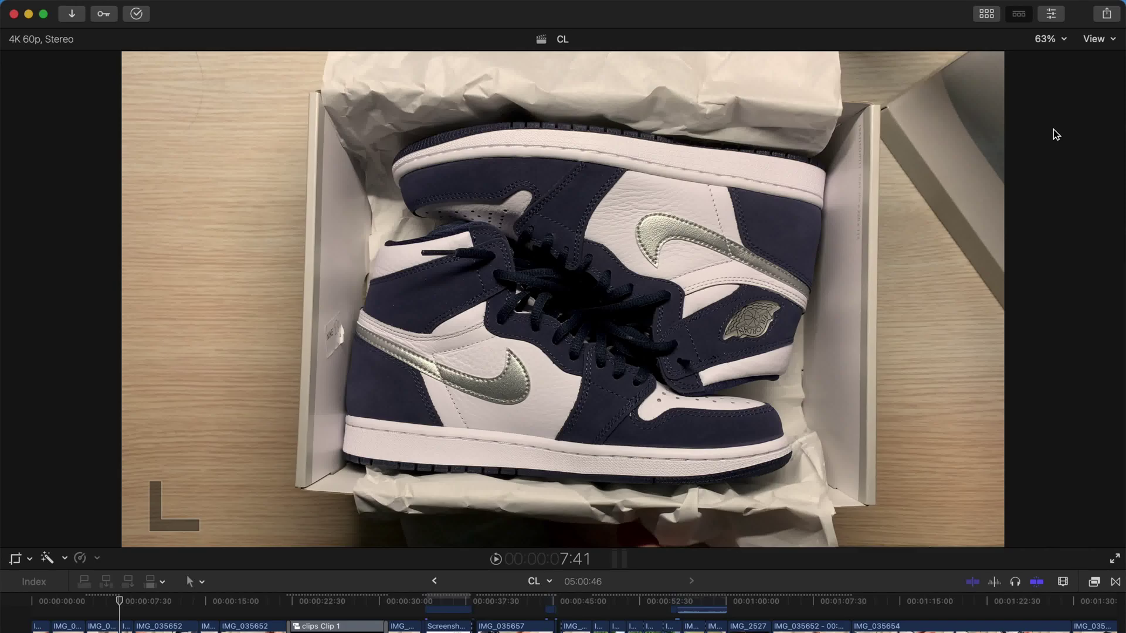
Step: Show the CL project's share destinations: Master File (default), Apple Devices and YouTube & Facebook
click(1107, 13)
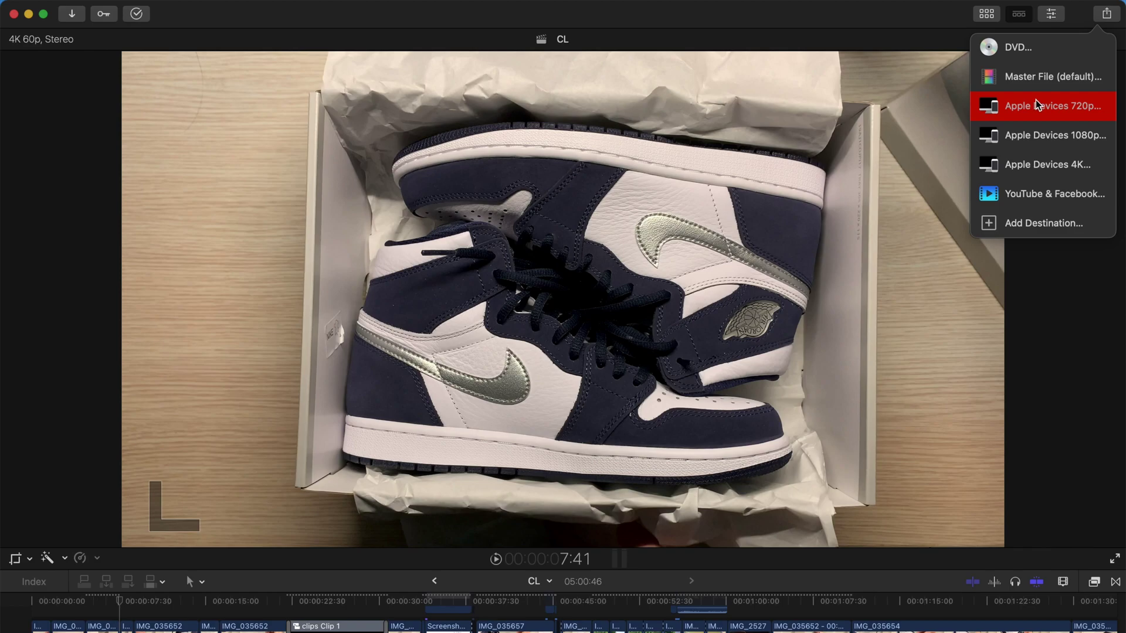
click(1035, 104)
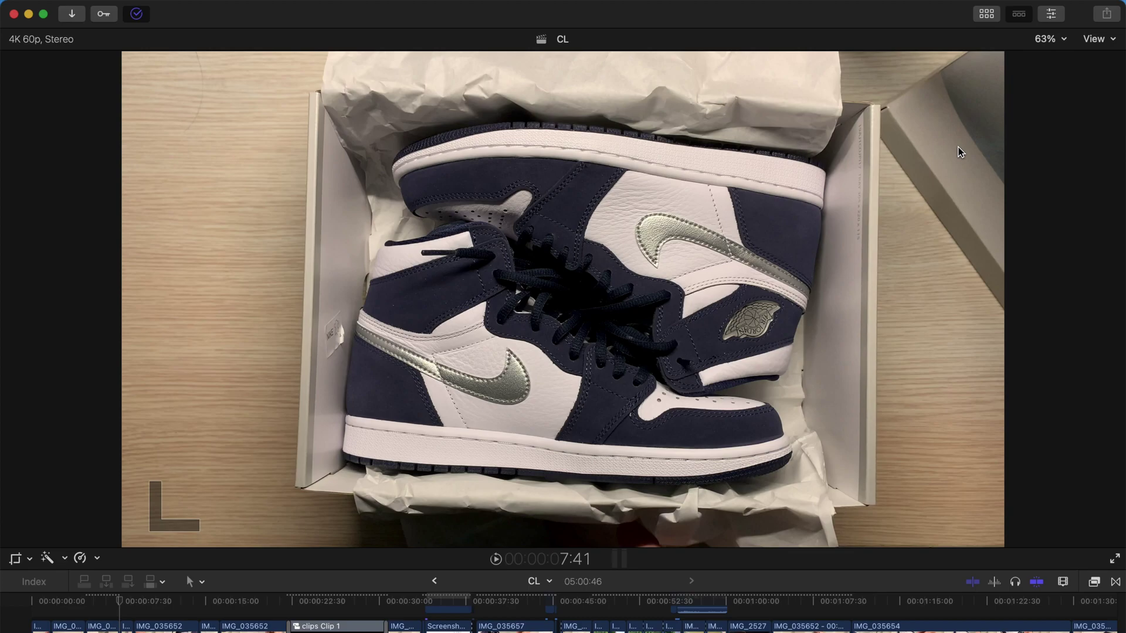
click(1106, 13)
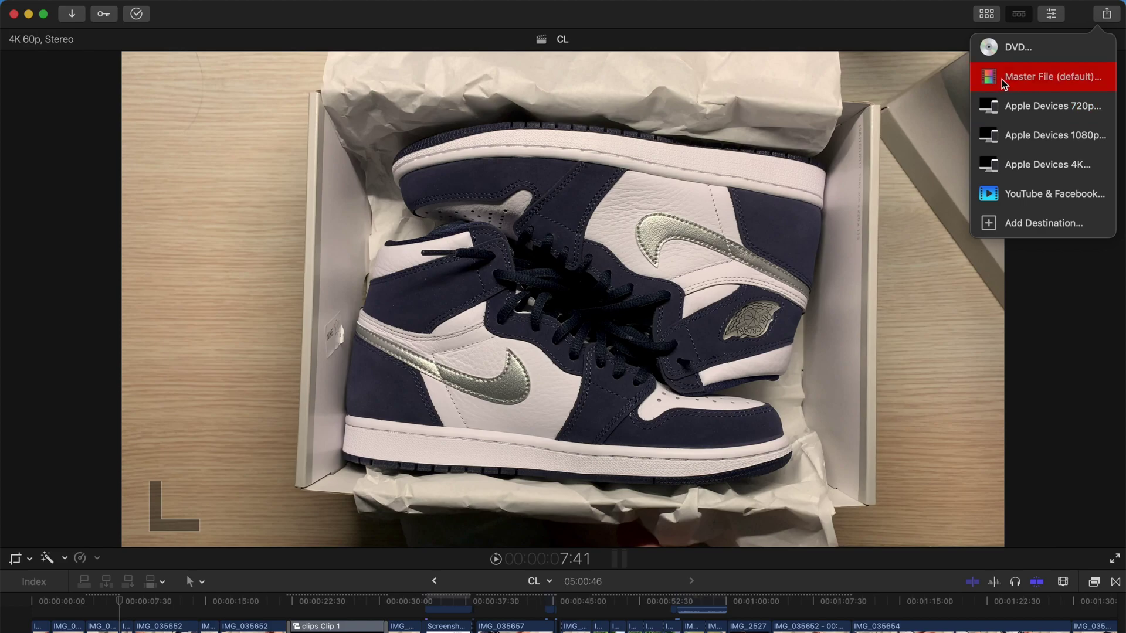
Step: Open the Master File settings and keep the Source – Apple ProRes 422 codec at 3840 x 2160
click(1022, 79)
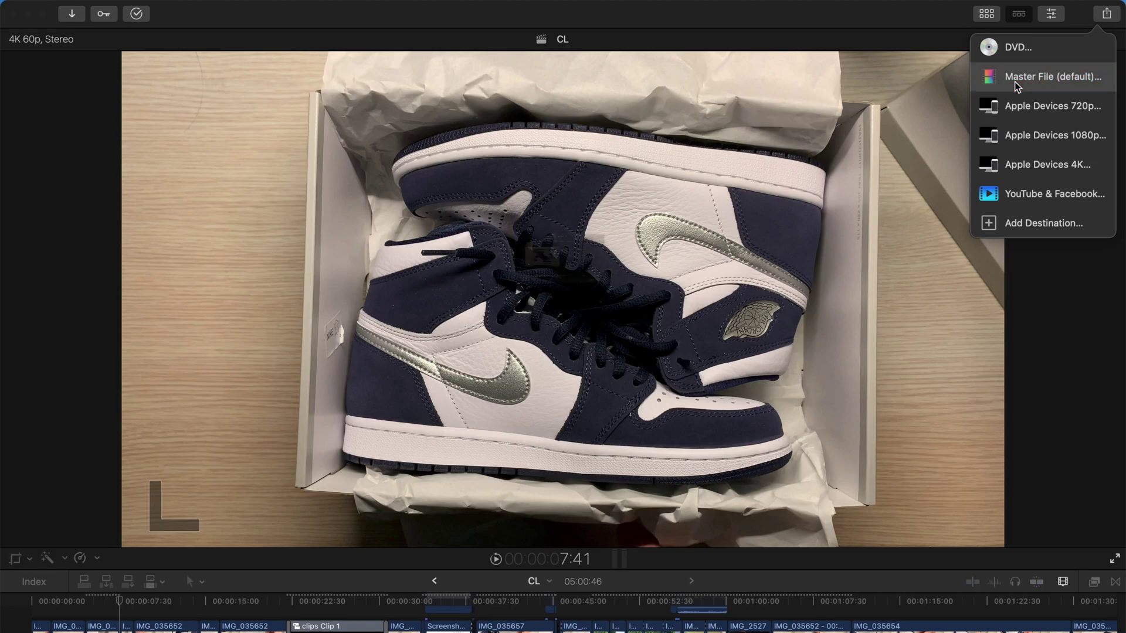
click(546, 138)
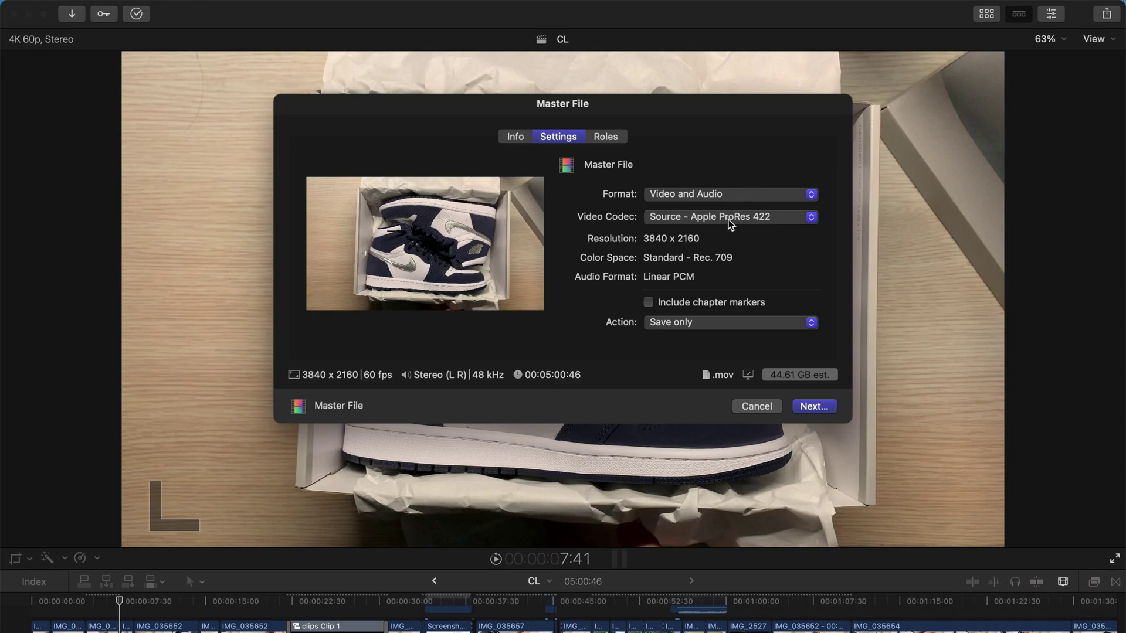
click(706, 216)
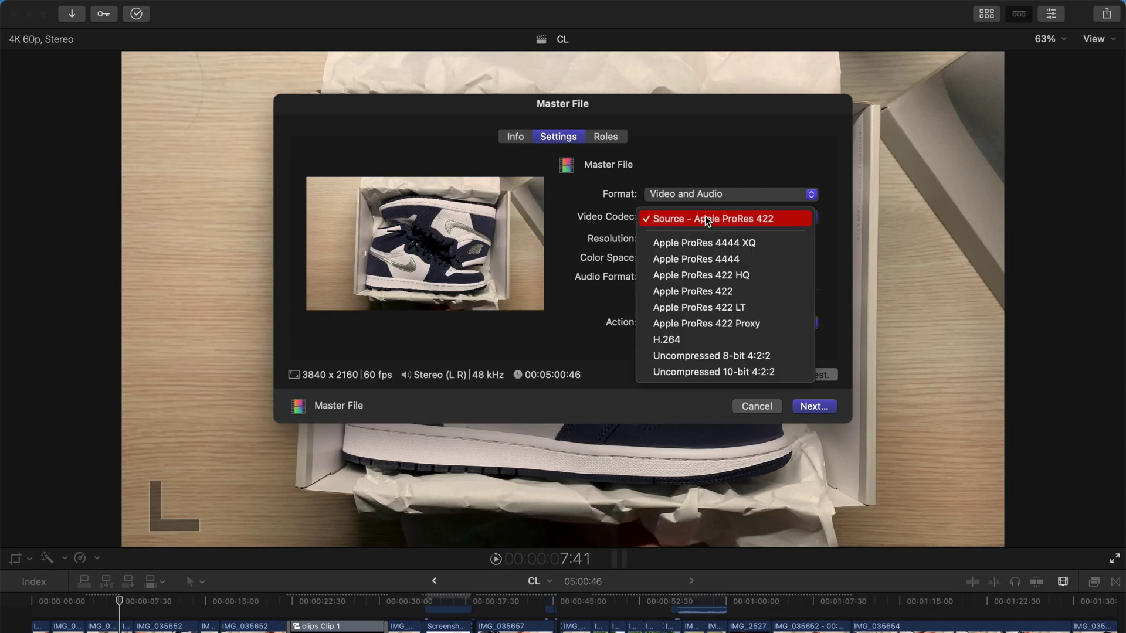
click(707, 219)
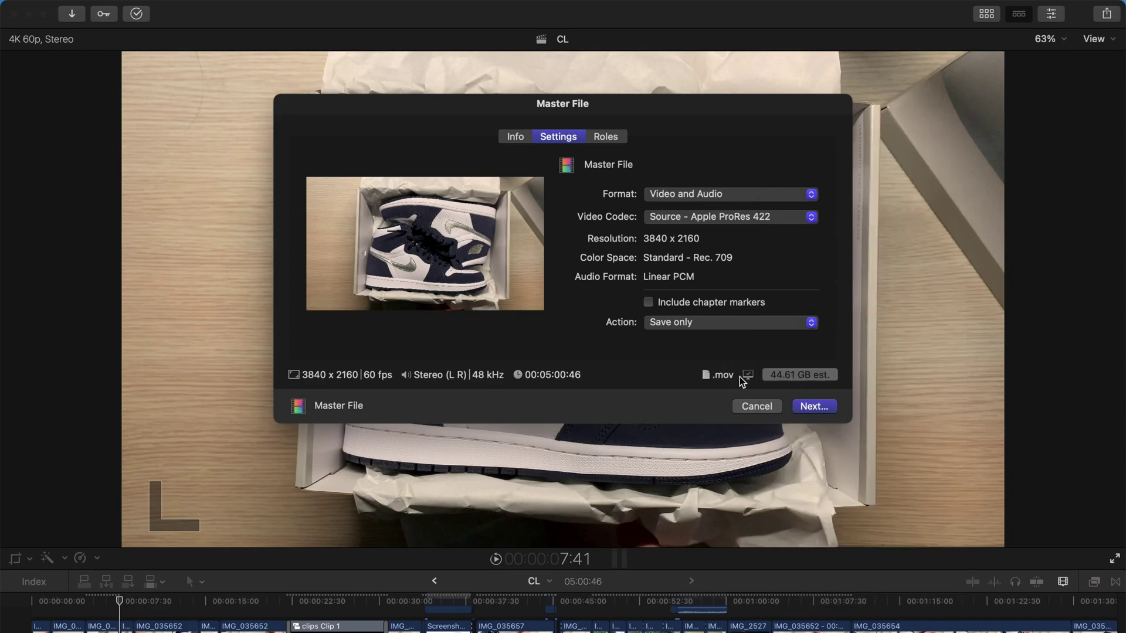
Step: Cancel the Master File export and show the share destinations list again
click(749, 405)
click(1098, 16)
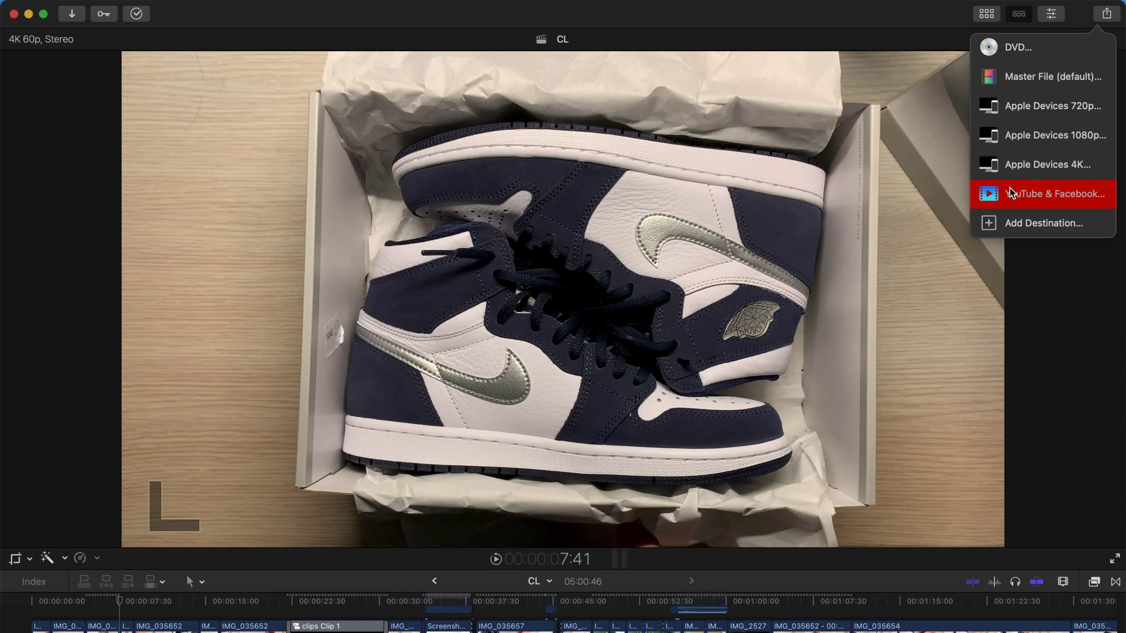
Step: Add an Export File destination and set its format to Computer
click(1017, 222)
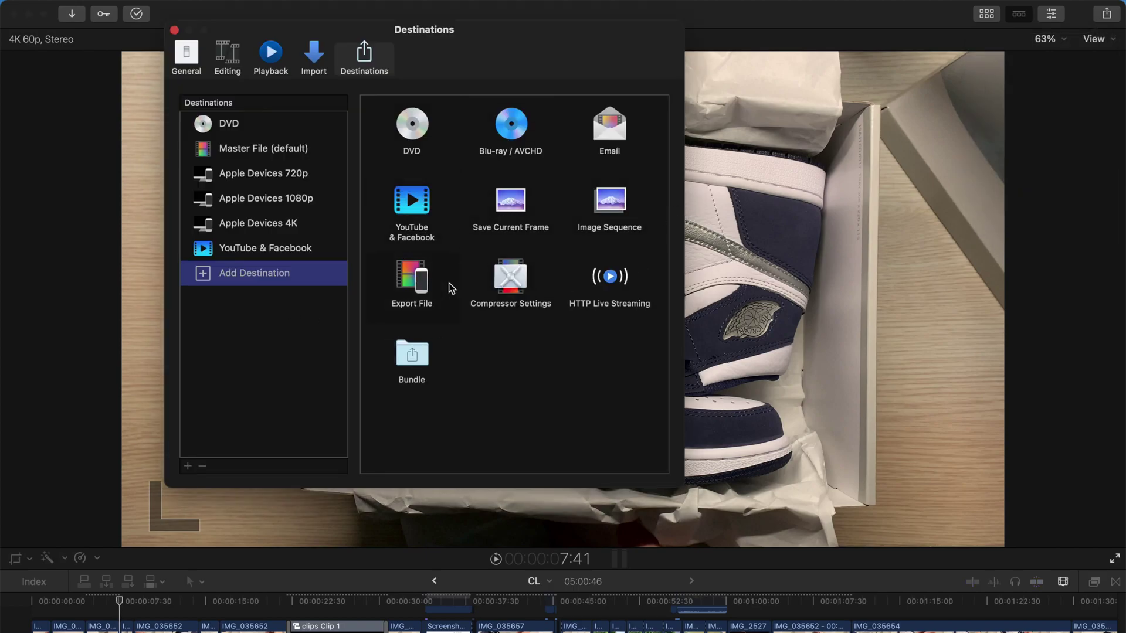
drag(409, 278, 258, 261)
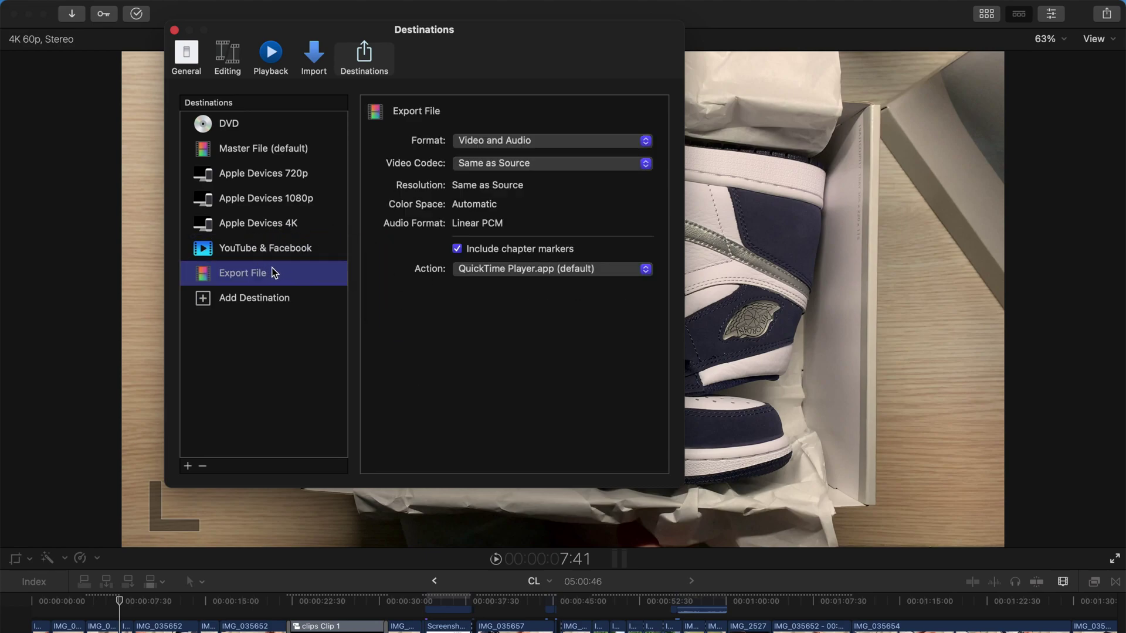
click(471, 201)
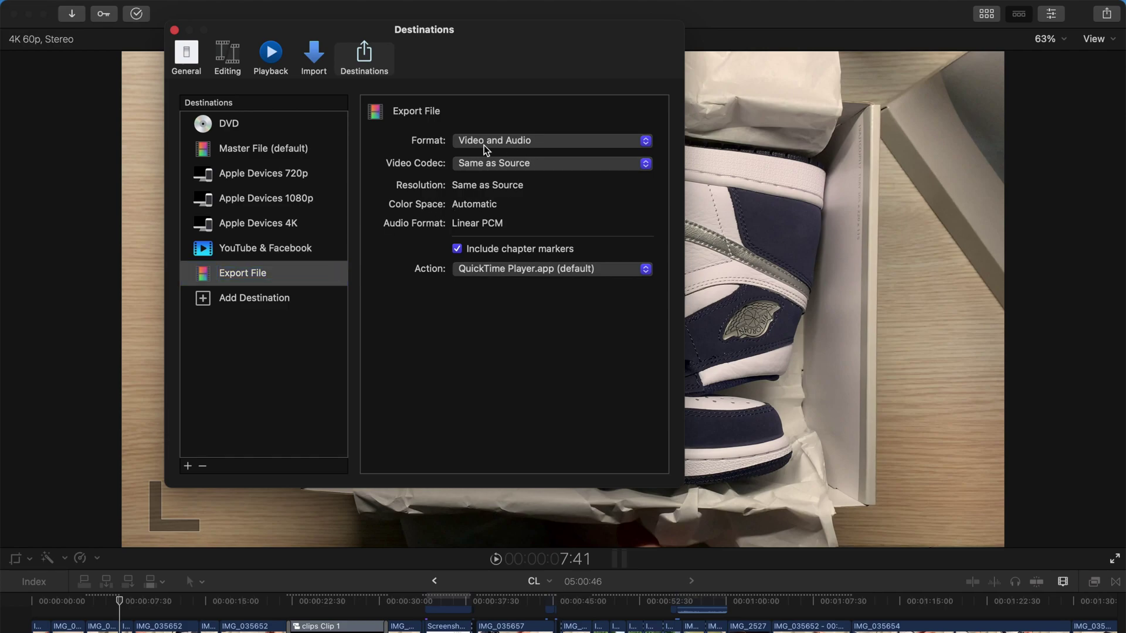
click(511, 144)
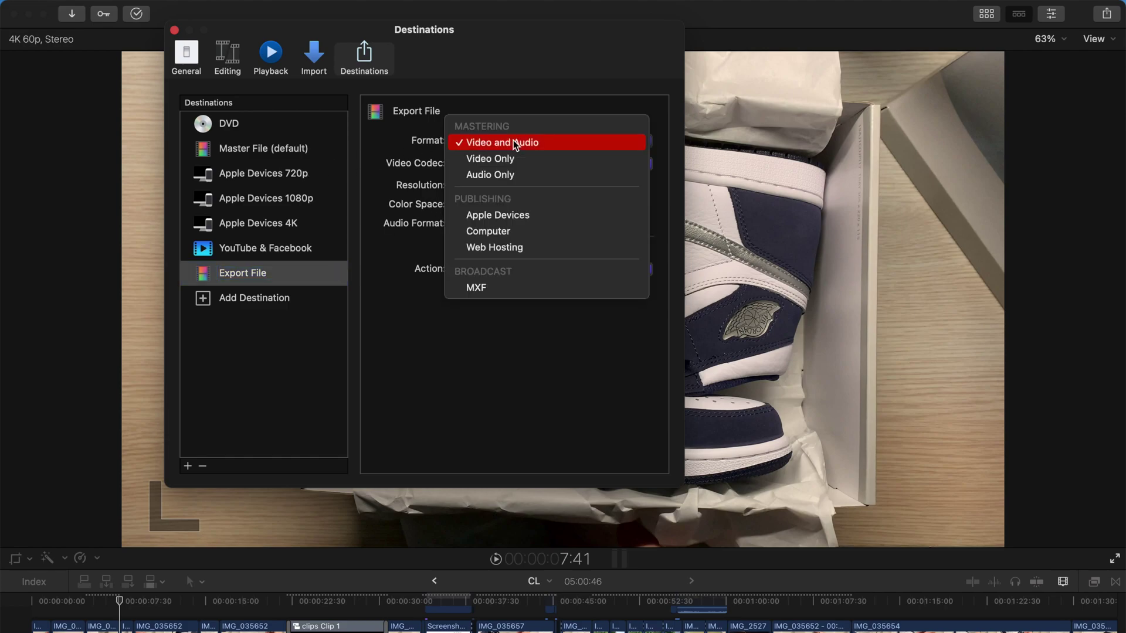
click(487, 232)
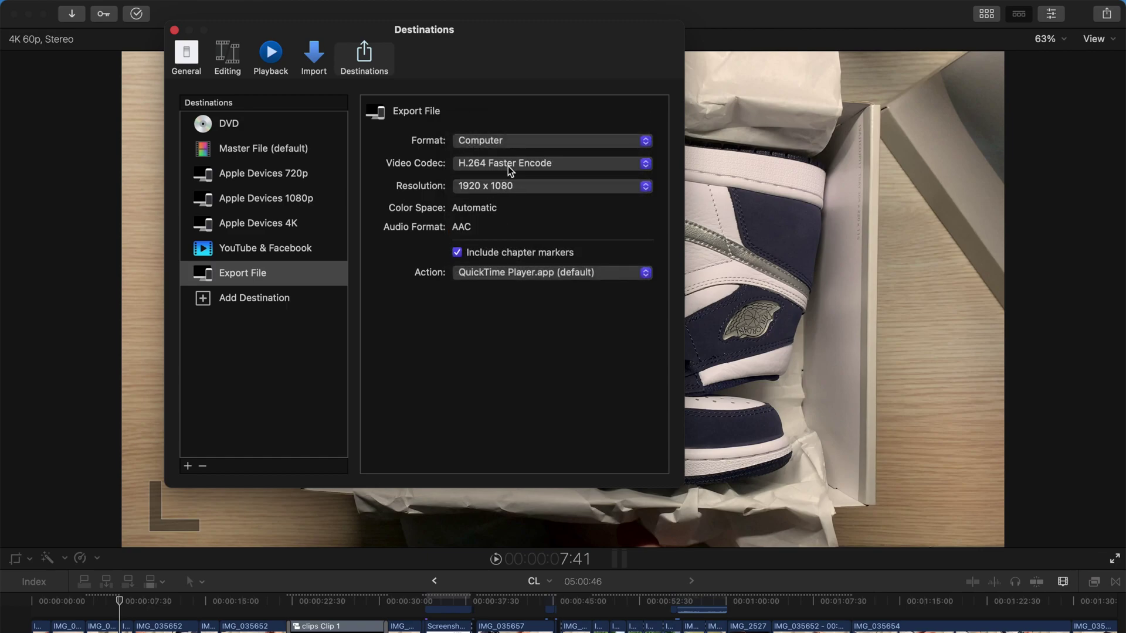
Step: Give Export File the H.264 Better Quality codec, 1920 x 1080 resolution, and a Save only action
click(508, 167)
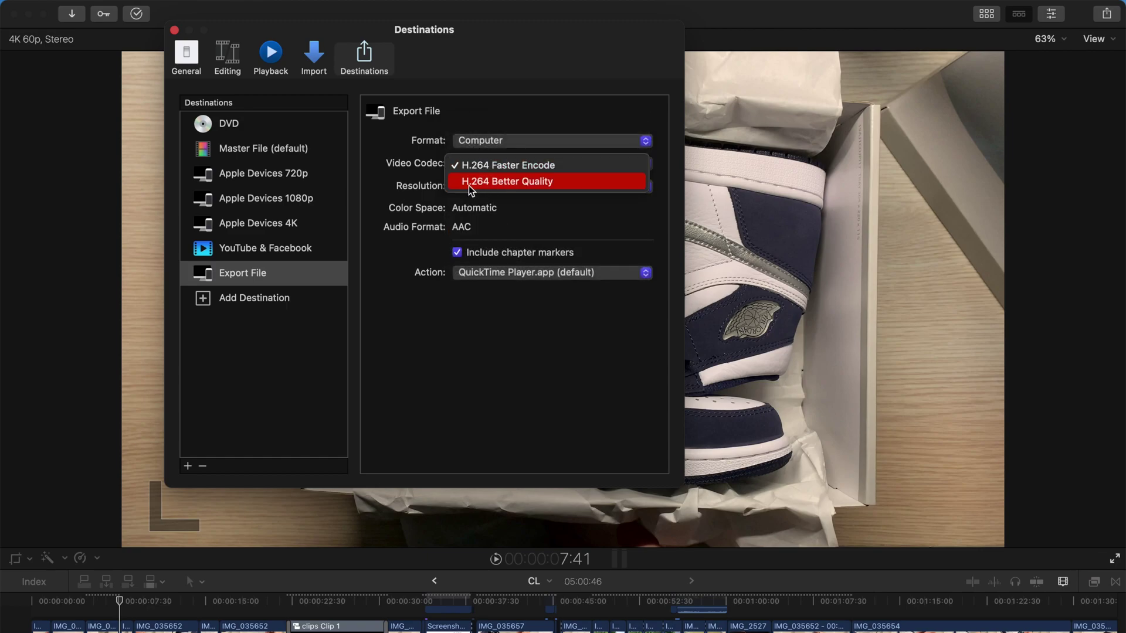
click(539, 181)
click(522, 185)
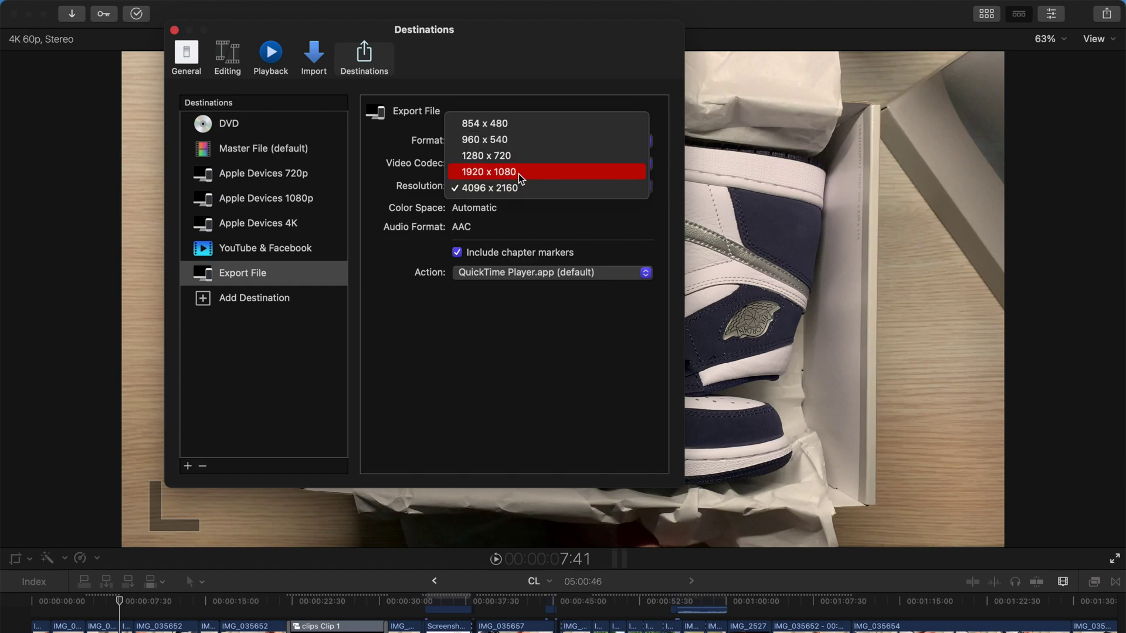
click(514, 173)
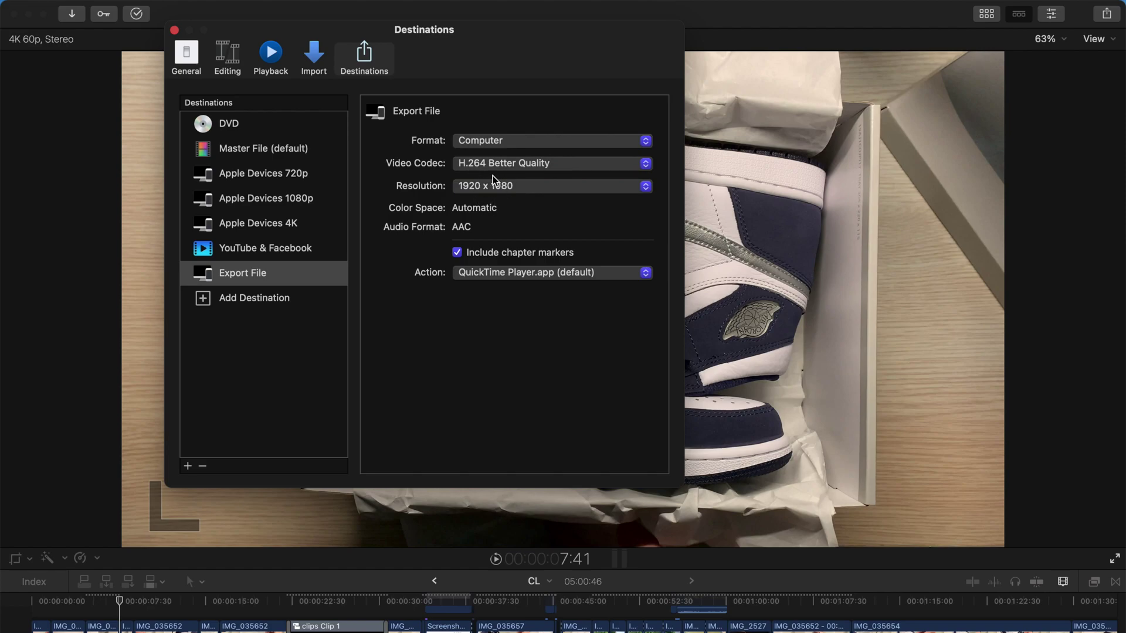
click(528, 273)
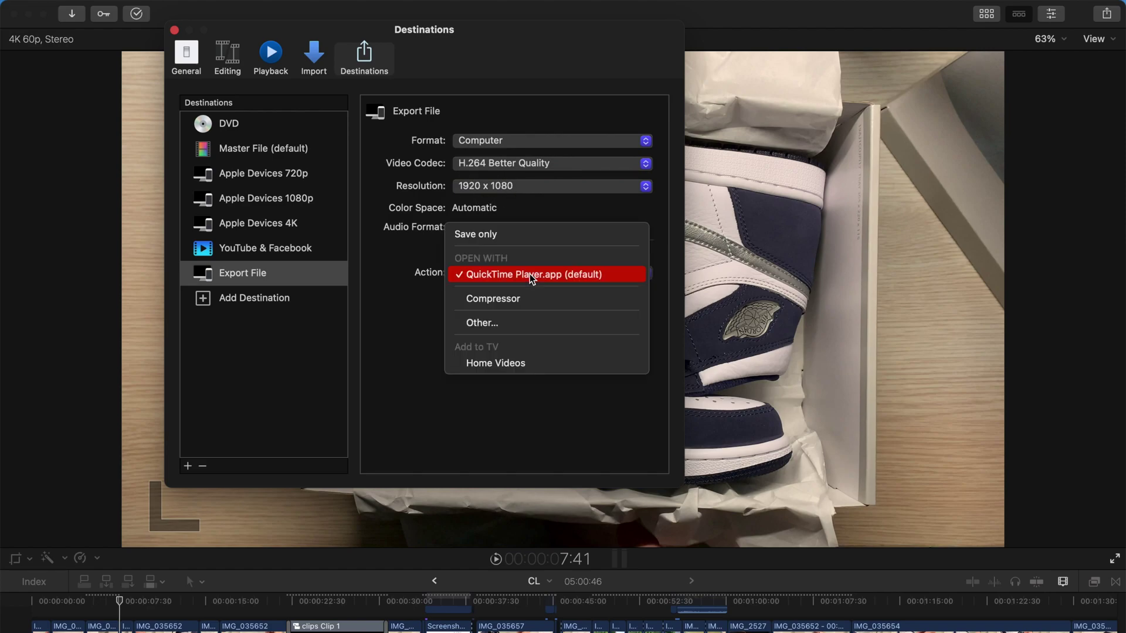
click(438, 254)
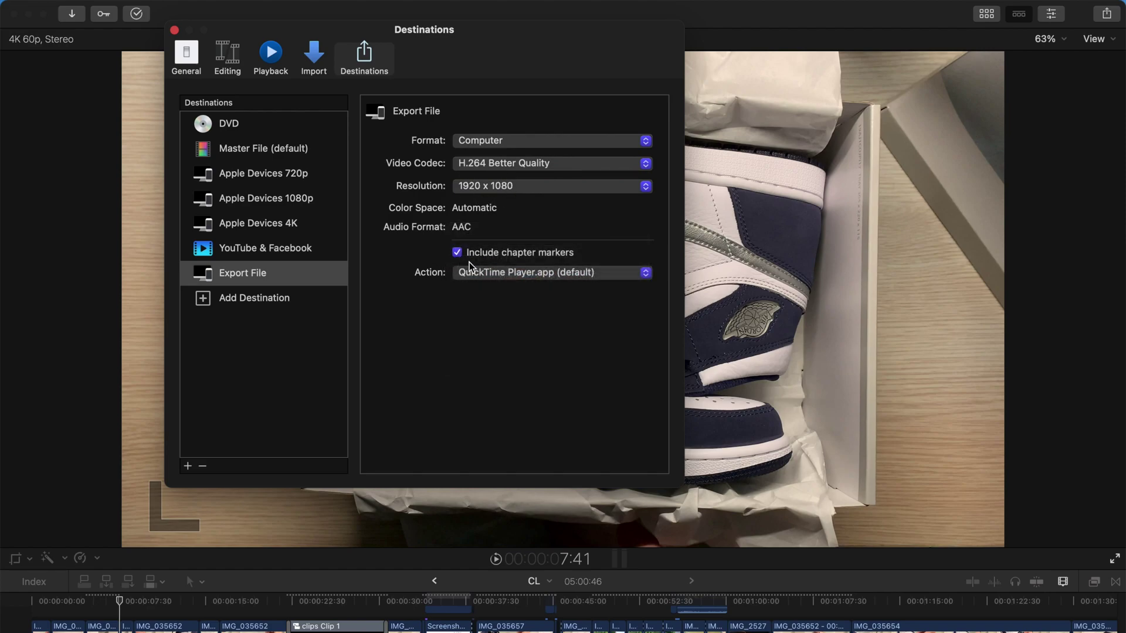
click(466, 272)
click(527, 232)
Step: Try Web Hosting format for Export File with H.264 Better Quality at 1920 x 1080
click(517, 142)
click(515, 162)
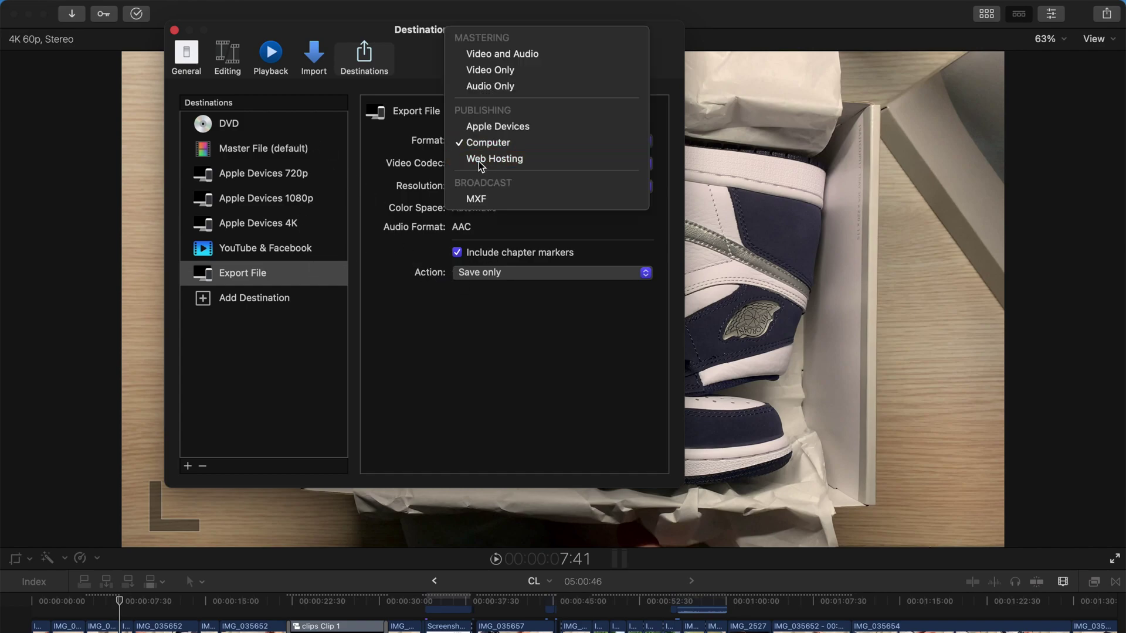
click(503, 168)
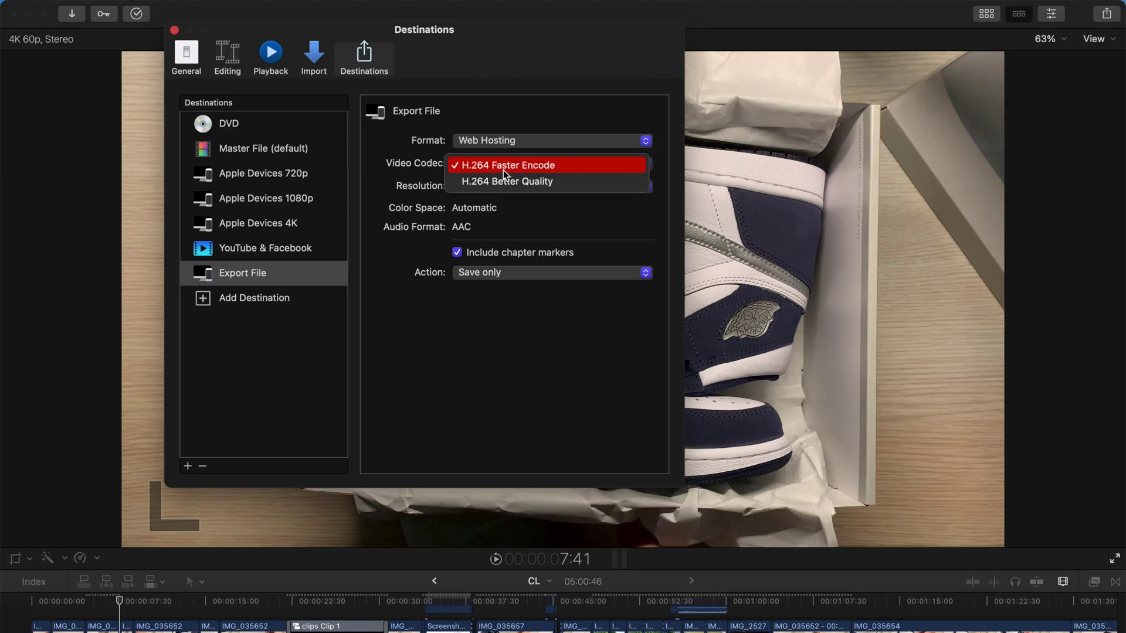
click(507, 183)
click(535, 185)
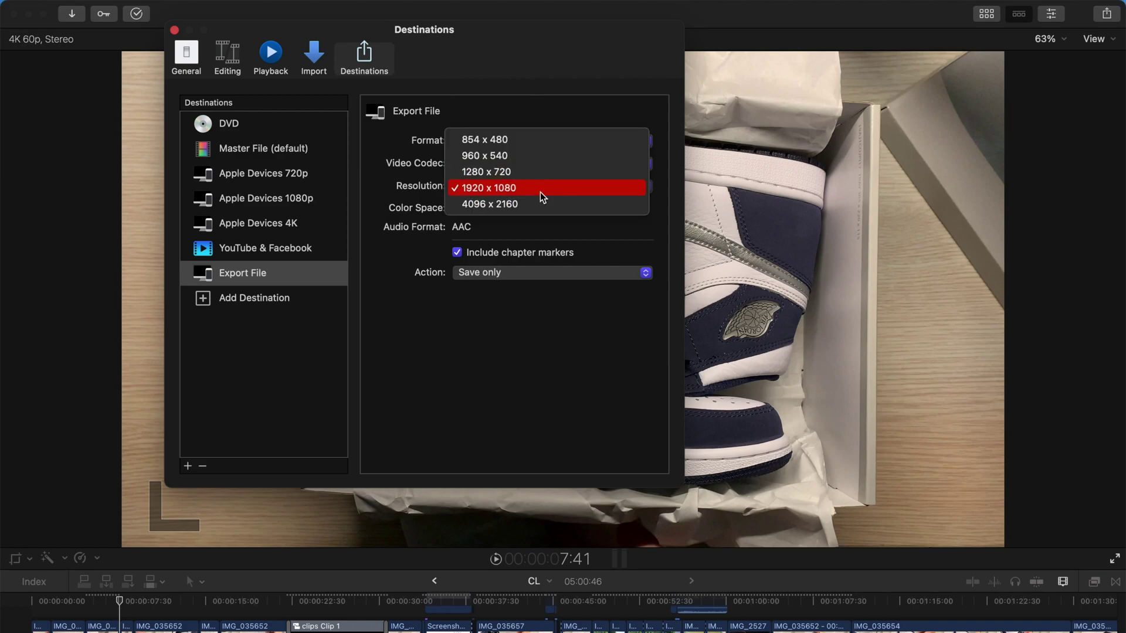
click(540, 191)
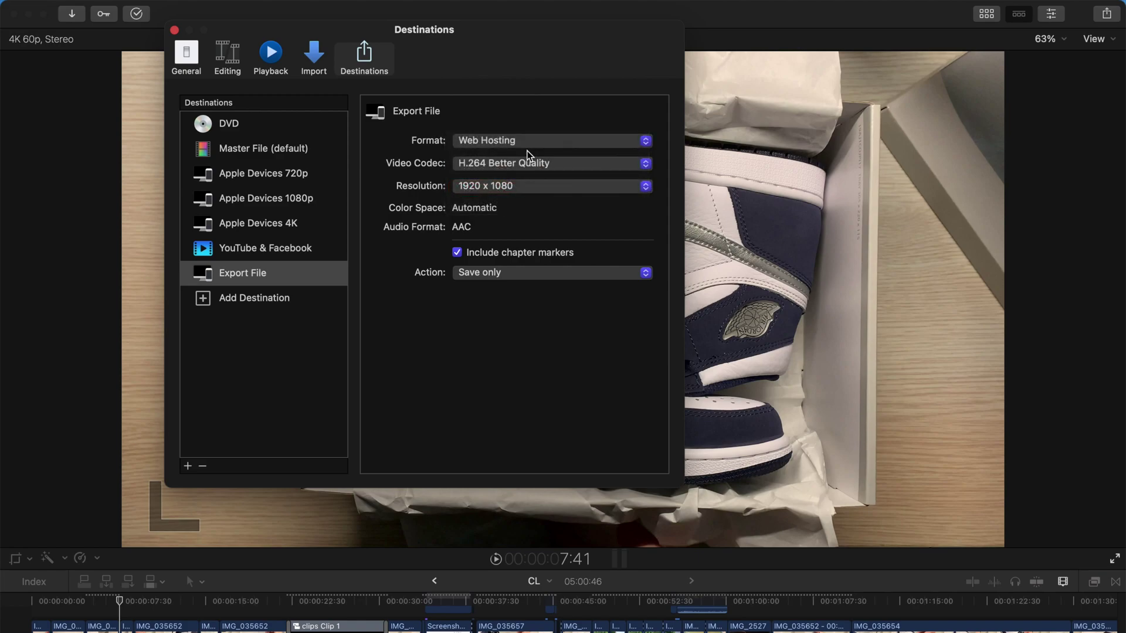
Step: Return Export File to Computer format, H.264 Better Quality, 1920 x 1080, and close Destinations preferences
click(496, 141)
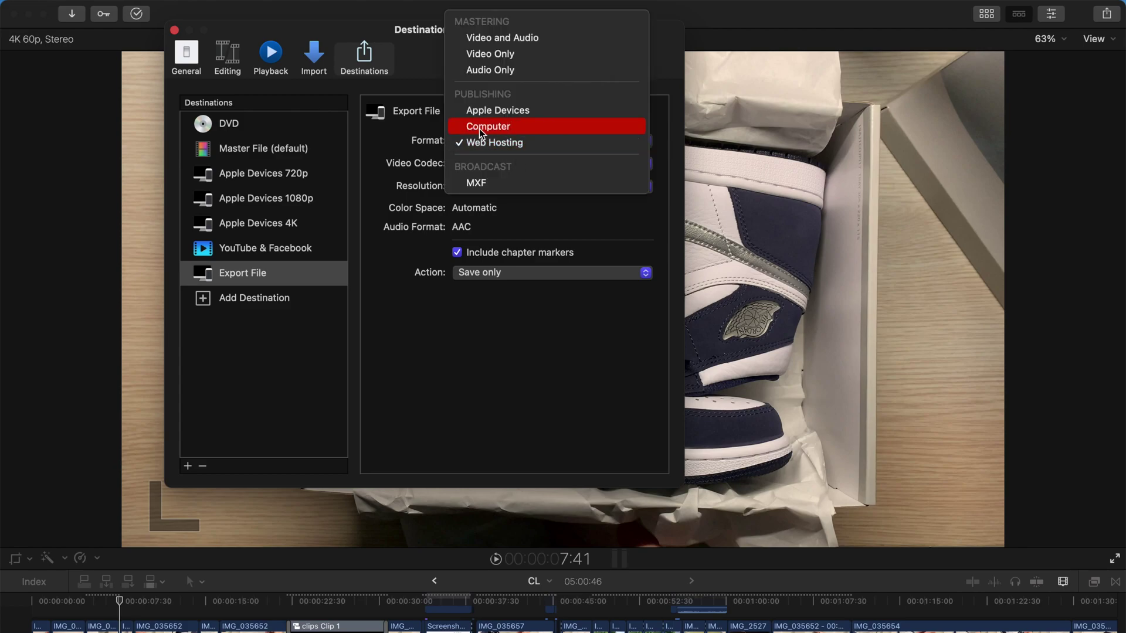
click(481, 128)
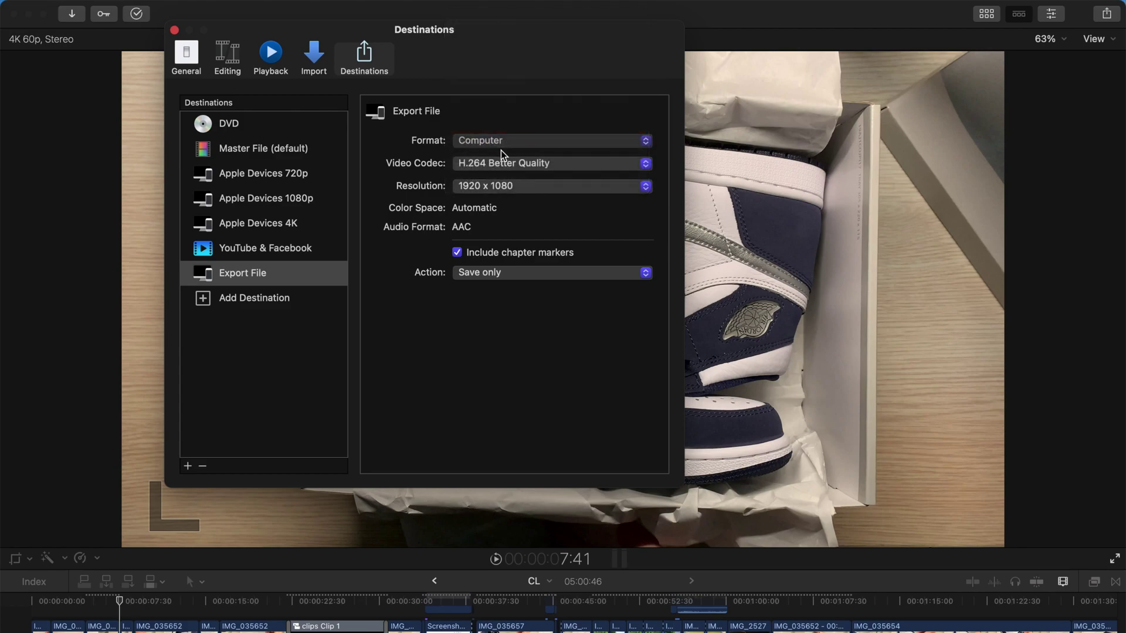
click(512, 164)
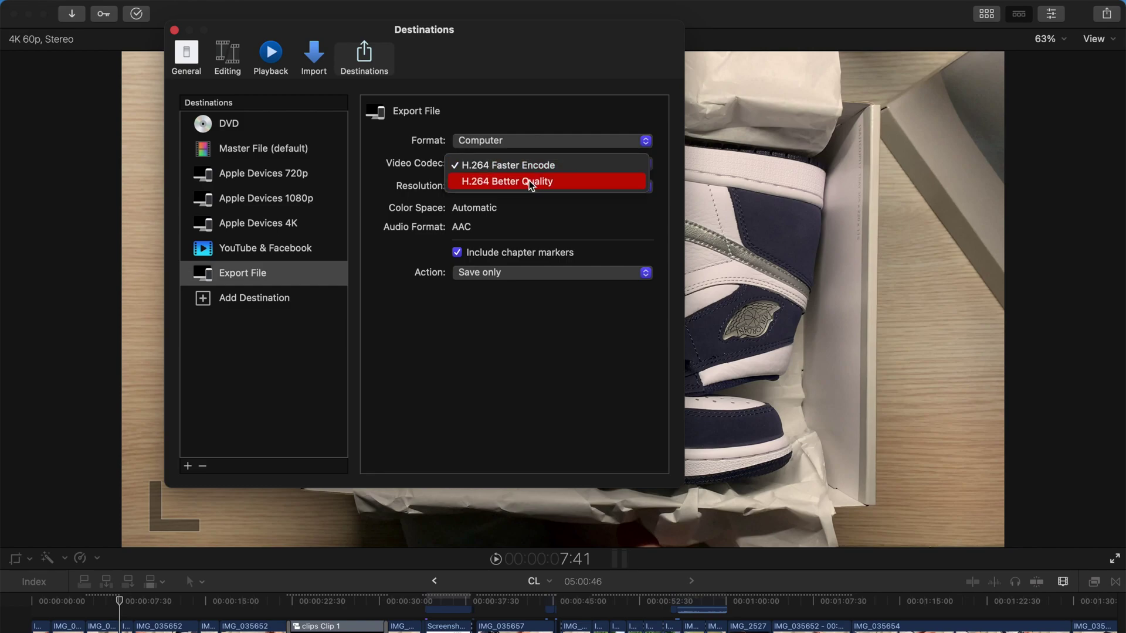
click(529, 183)
click(500, 186)
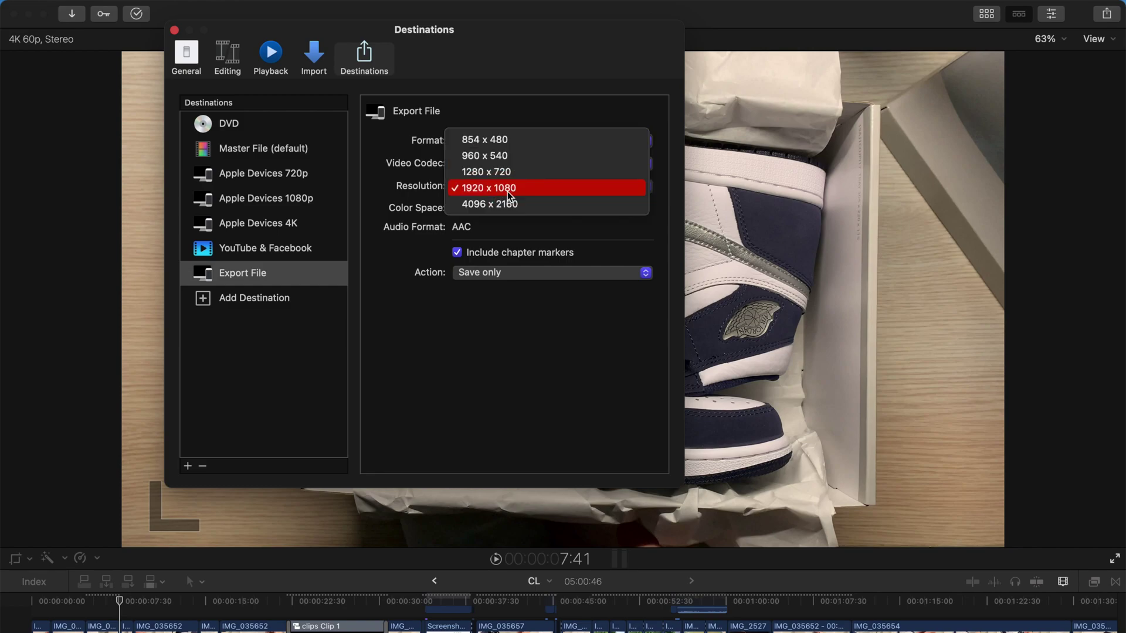
click(463, 188)
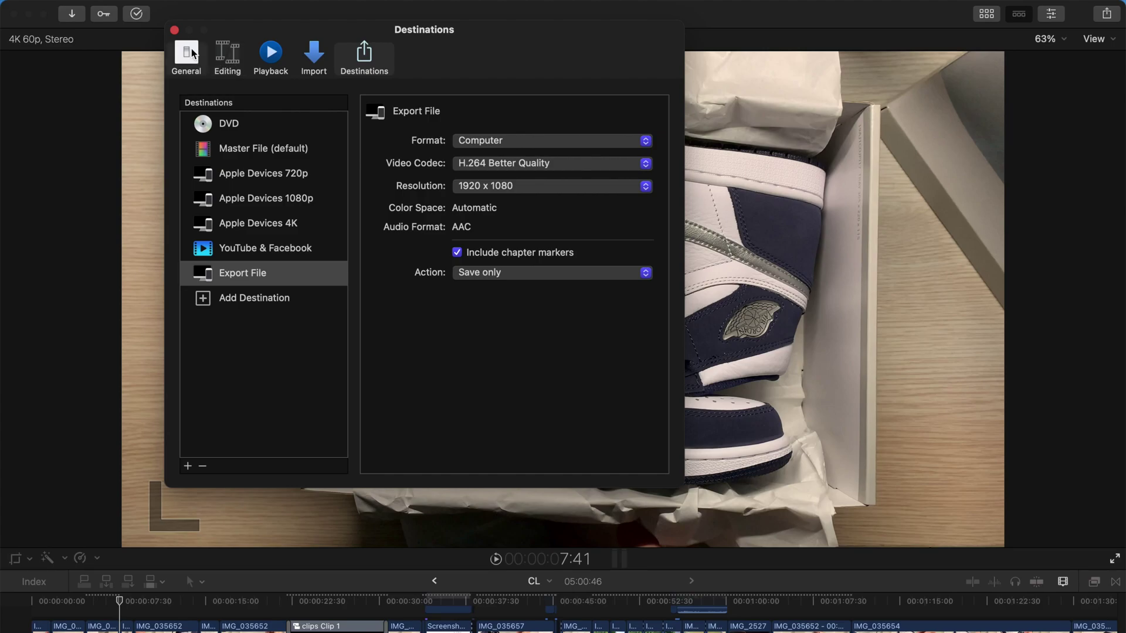
click(173, 32)
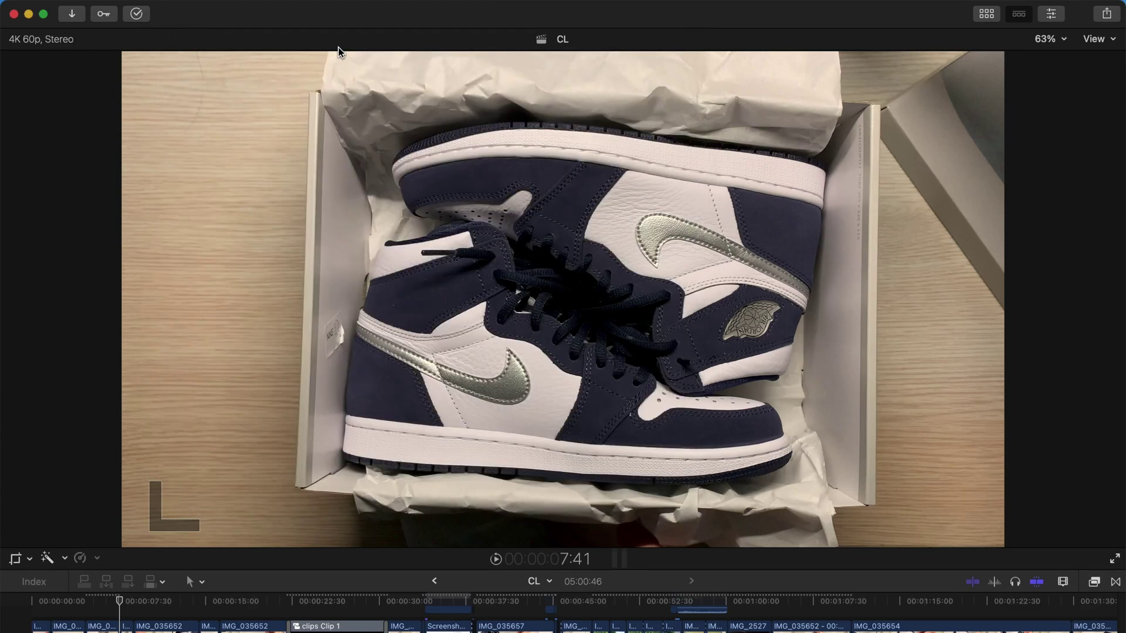
Step: Start an Export File share at 3840 x 2160 resolution, an .mp4 estimated at 1.89 GB
click(1105, 15)
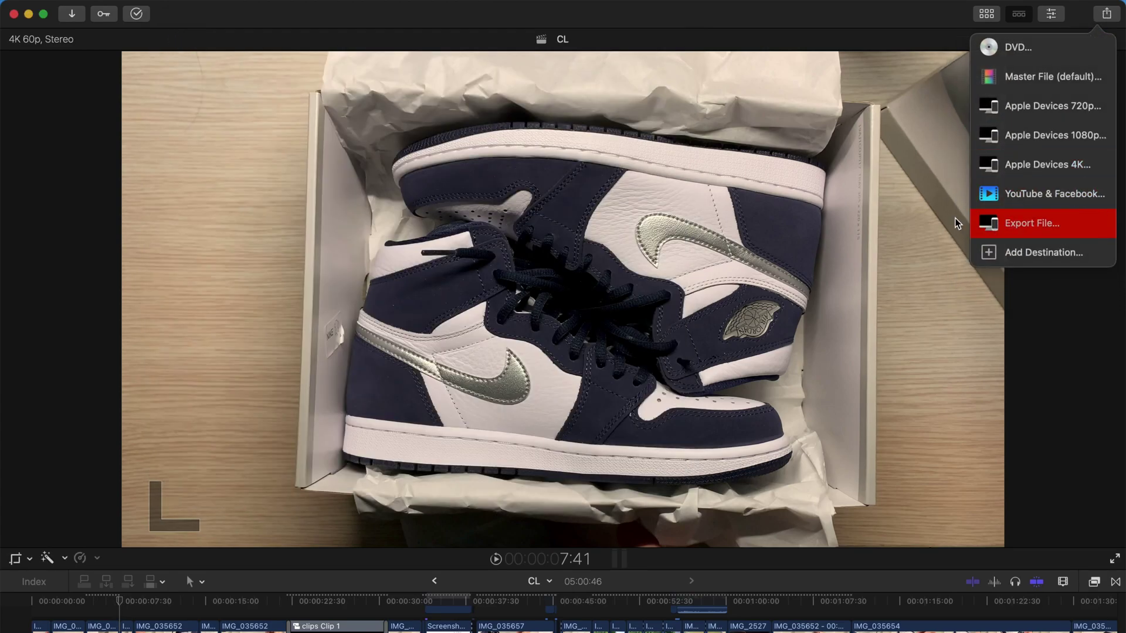
click(997, 224)
click(560, 136)
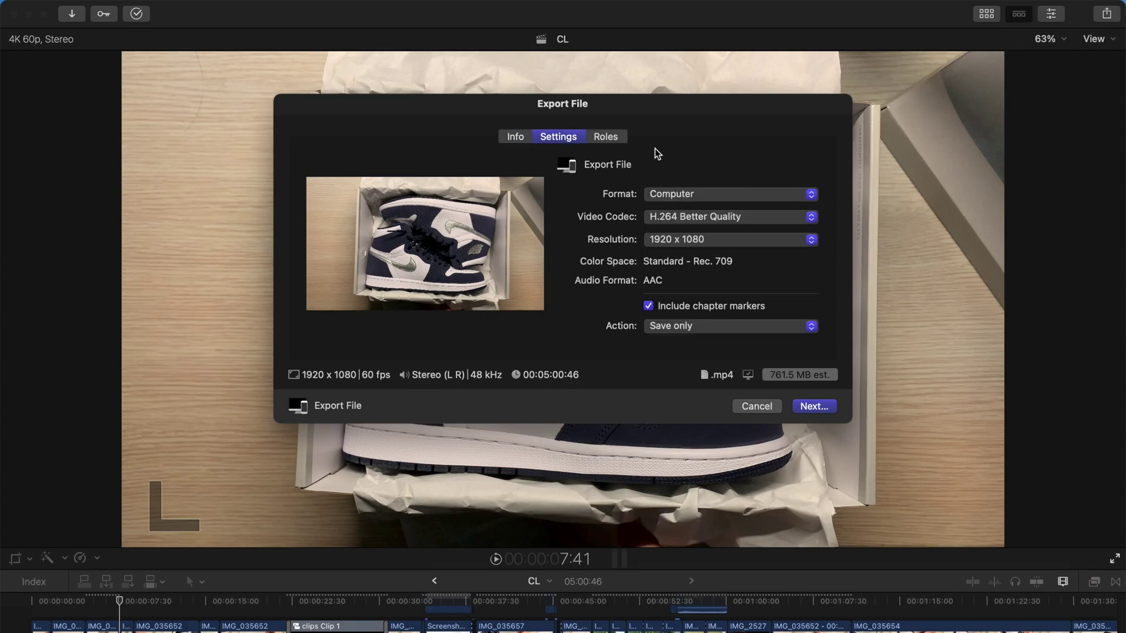
click(757, 238)
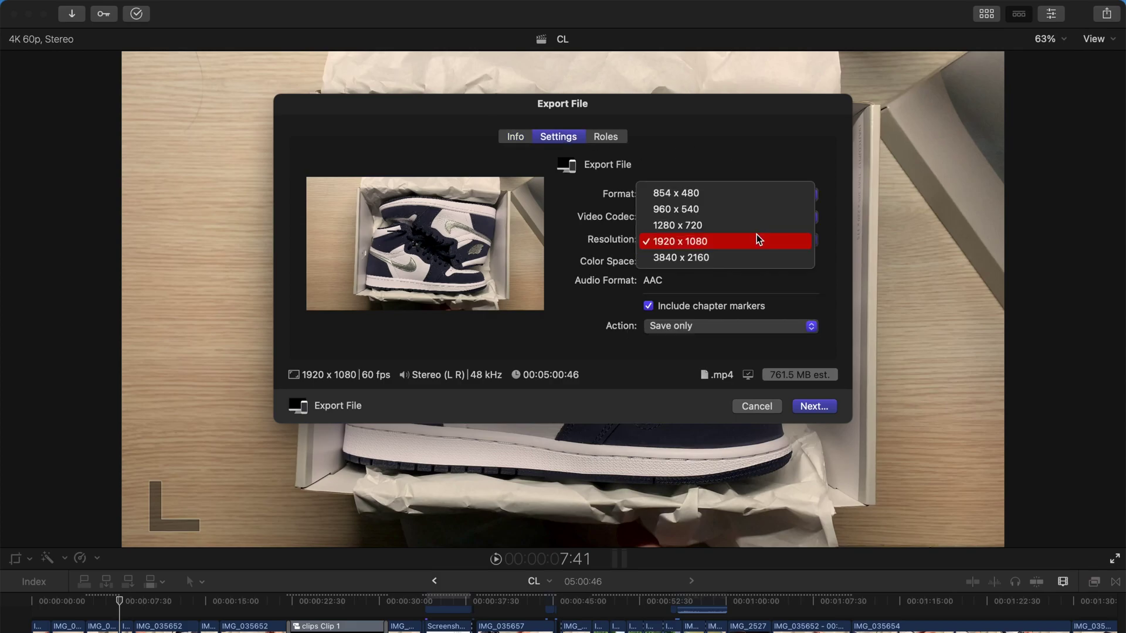
click(684, 263)
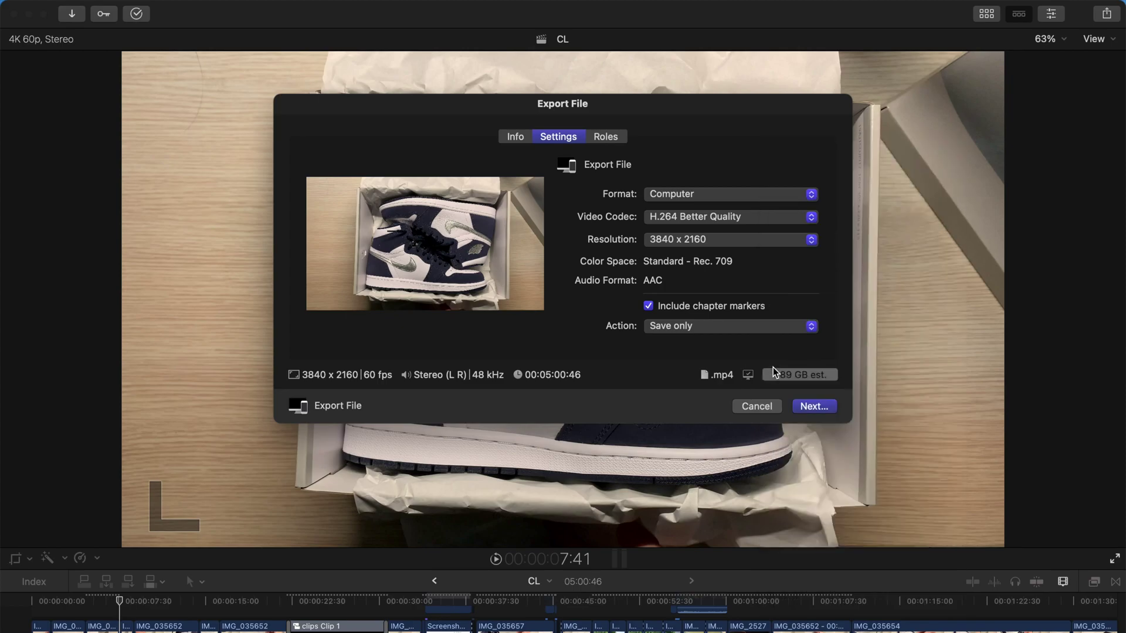
mouse_move(750, 376)
Step: Cancel the export and add a Save Current Frame destination
click(744, 403)
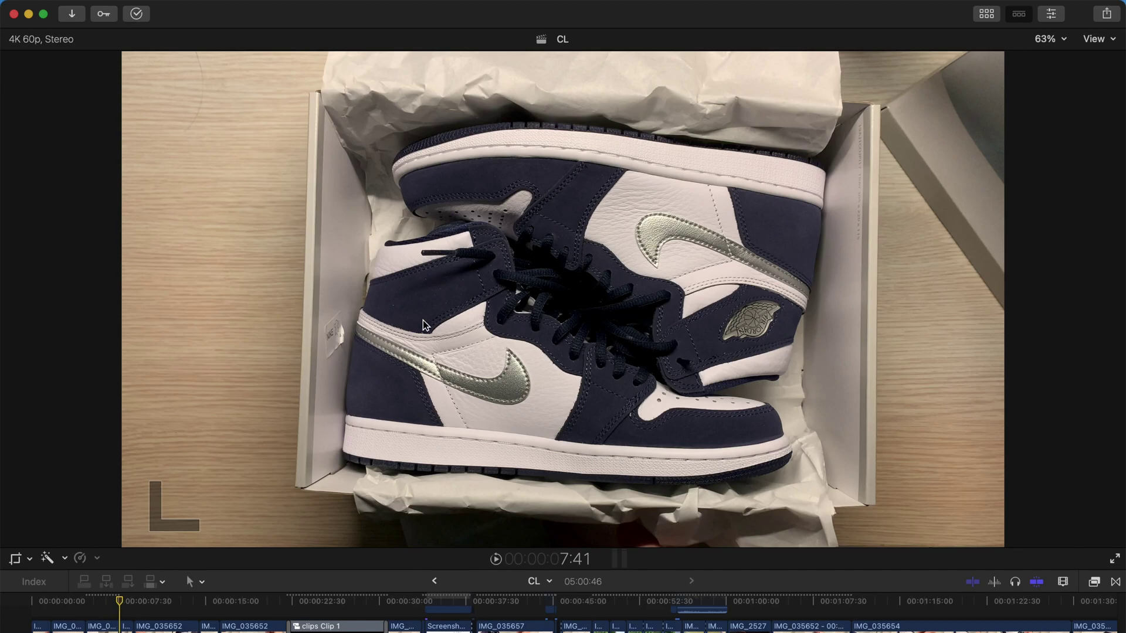
click(1106, 13)
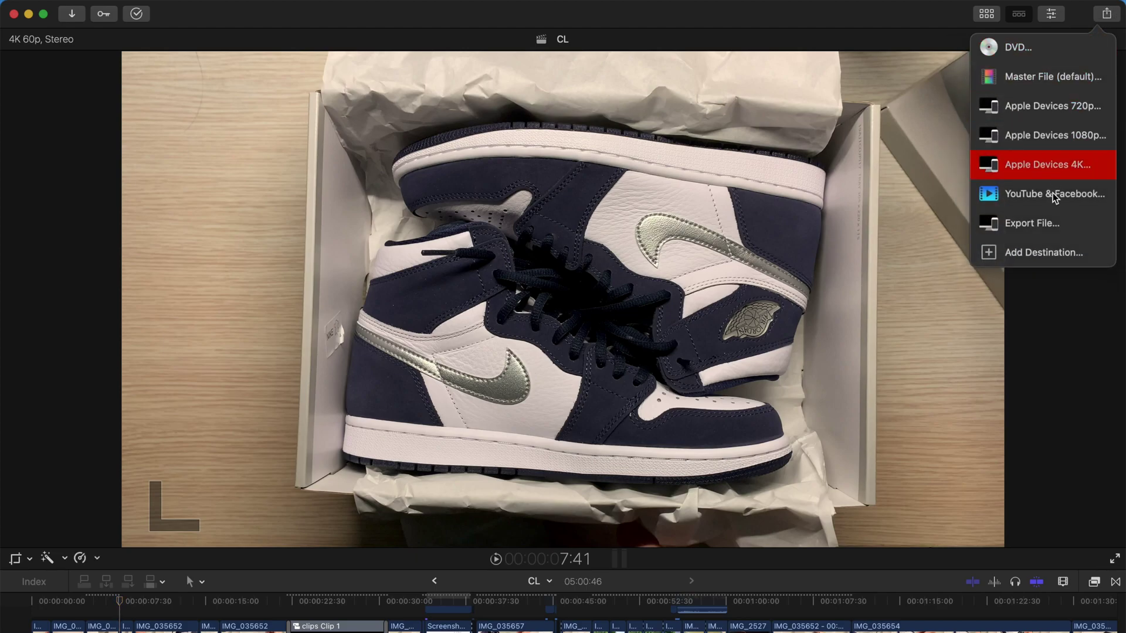
click(1049, 251)
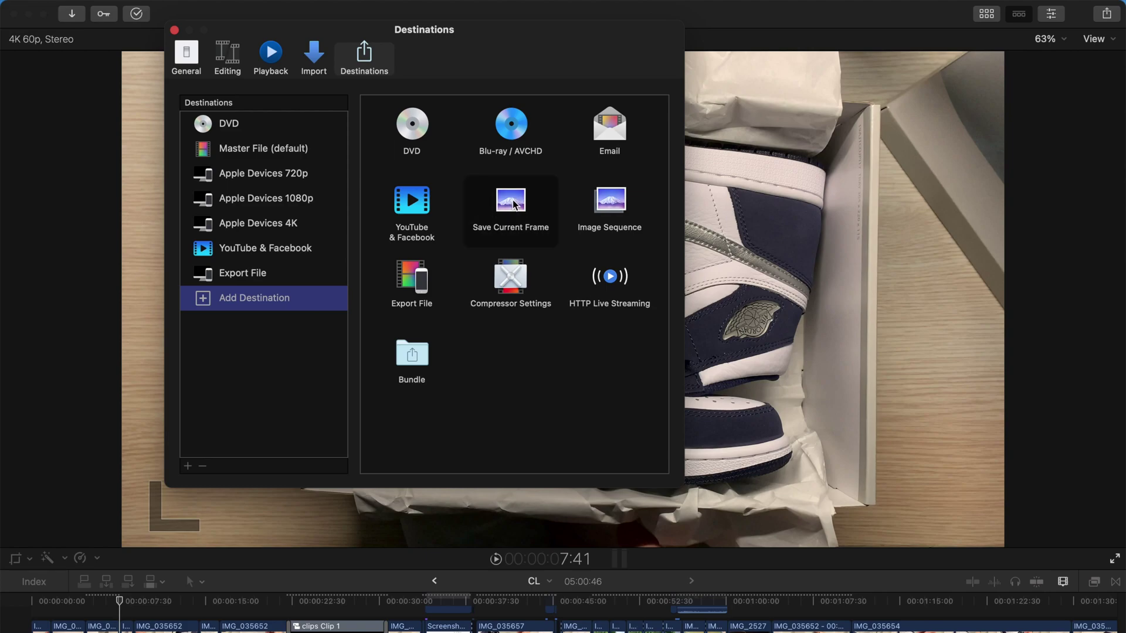
drag(514, 204, 248, 280)
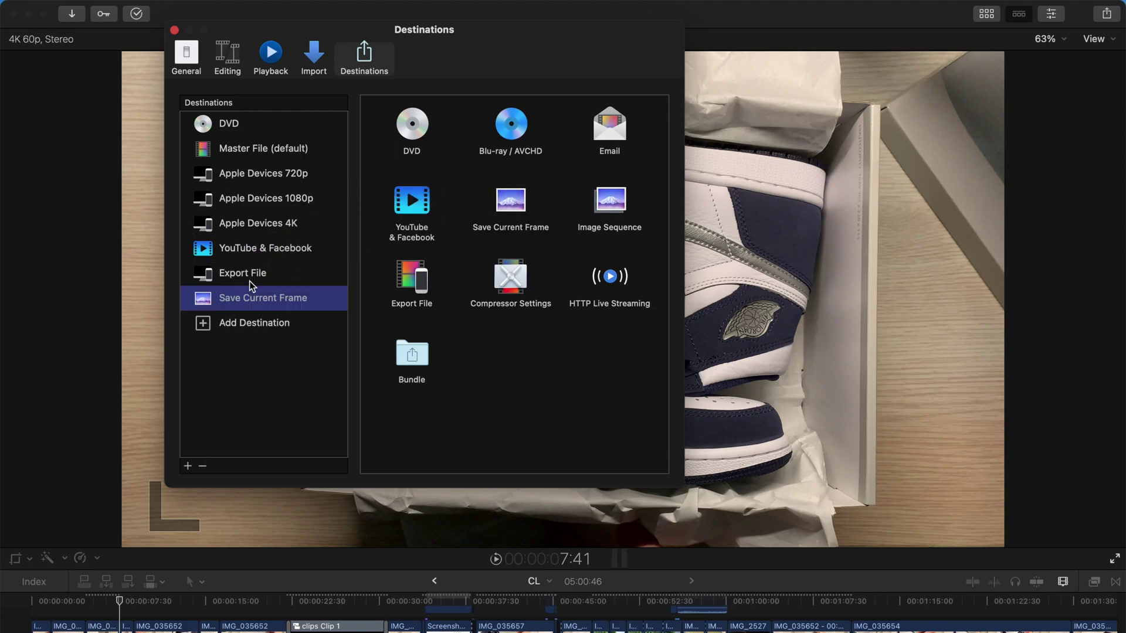
Step: Add a second Save Current Frame destination, then select Export File and Save Current Frame 1
click(303, 323)
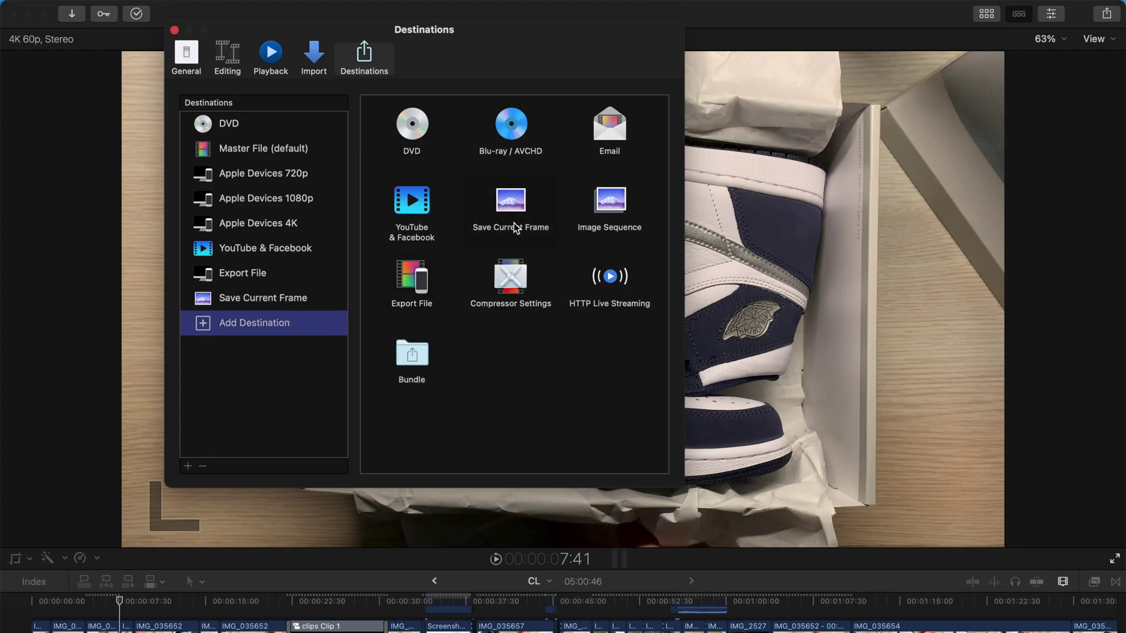
drag(516, 205, 273, 267)
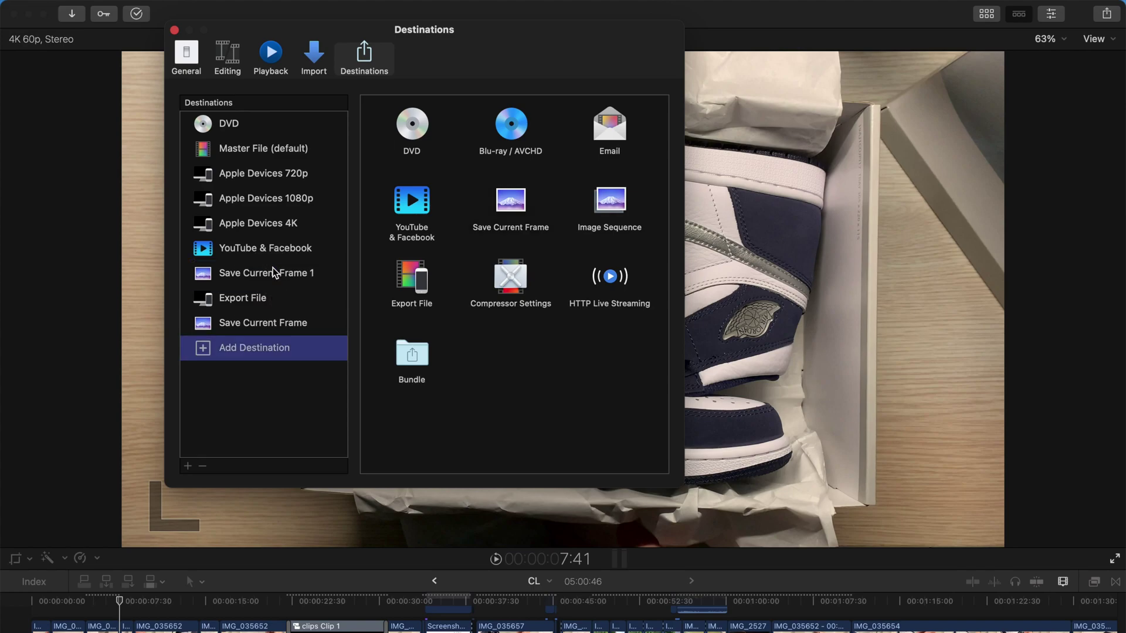
click(292, 294)
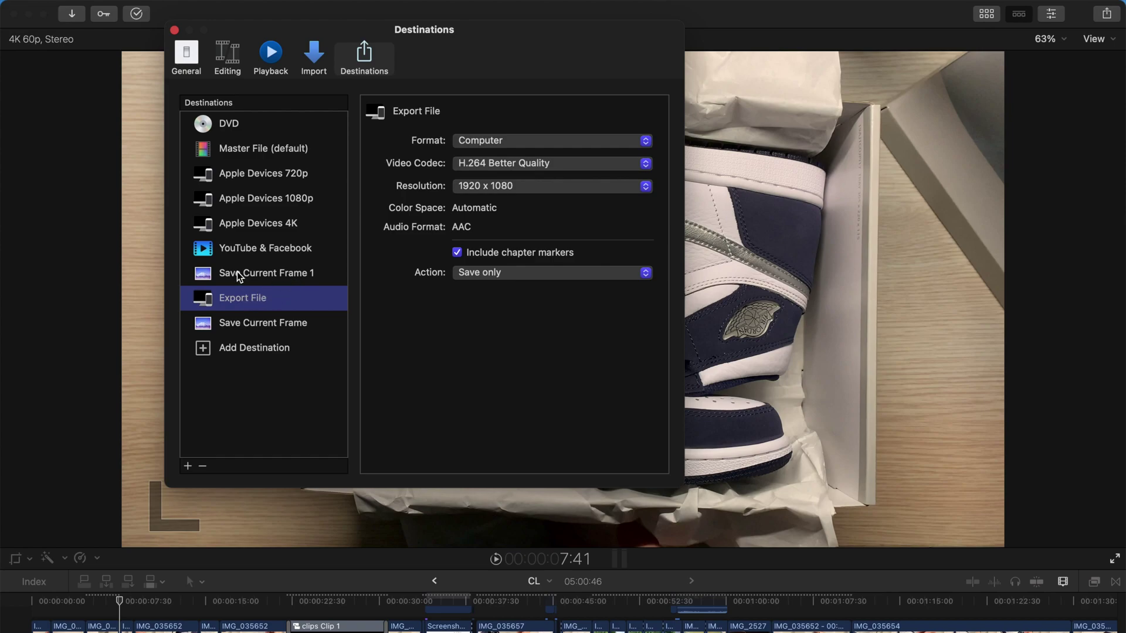
shift+click(210, 274)
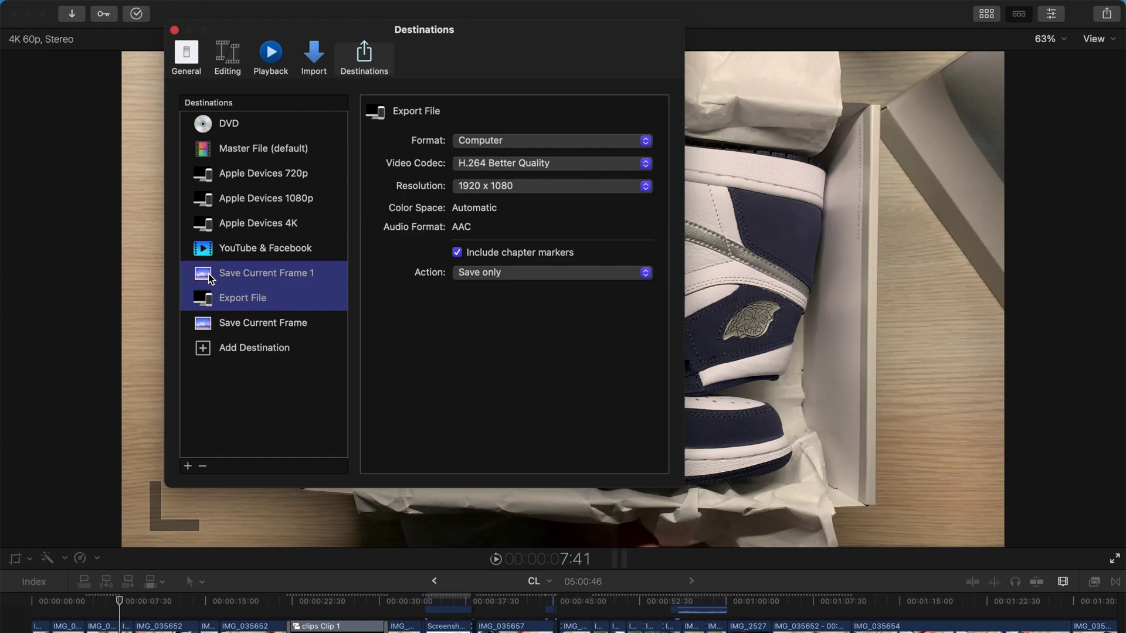
Step: Group Save Current Frame 1 and Export File using New Bundle From Selection
right_click(260, 278)
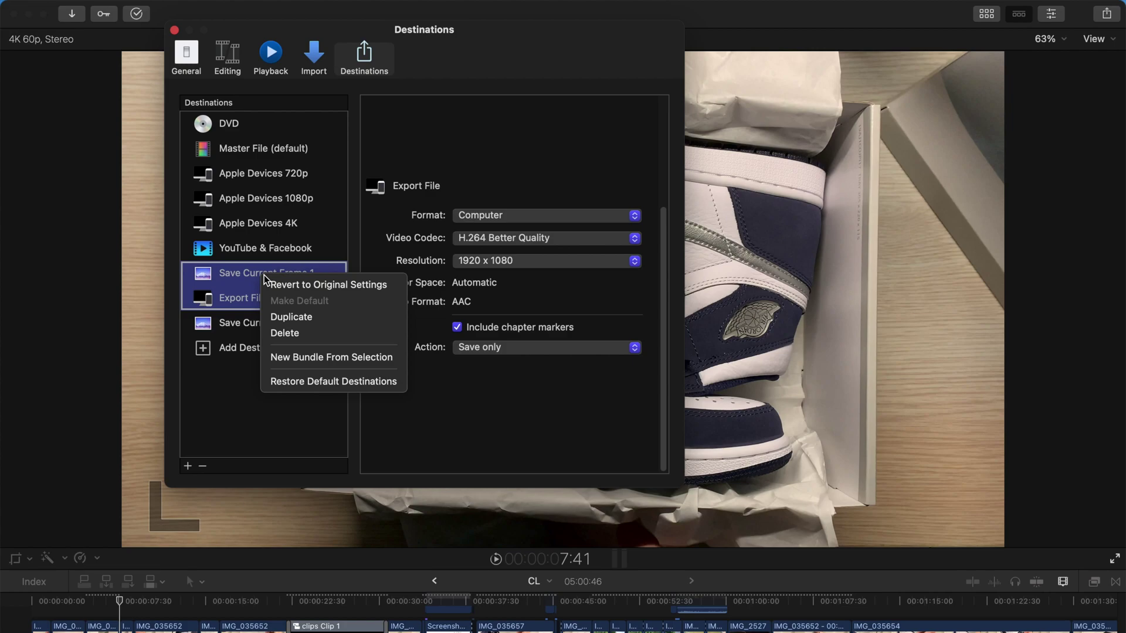
click(306, 357)
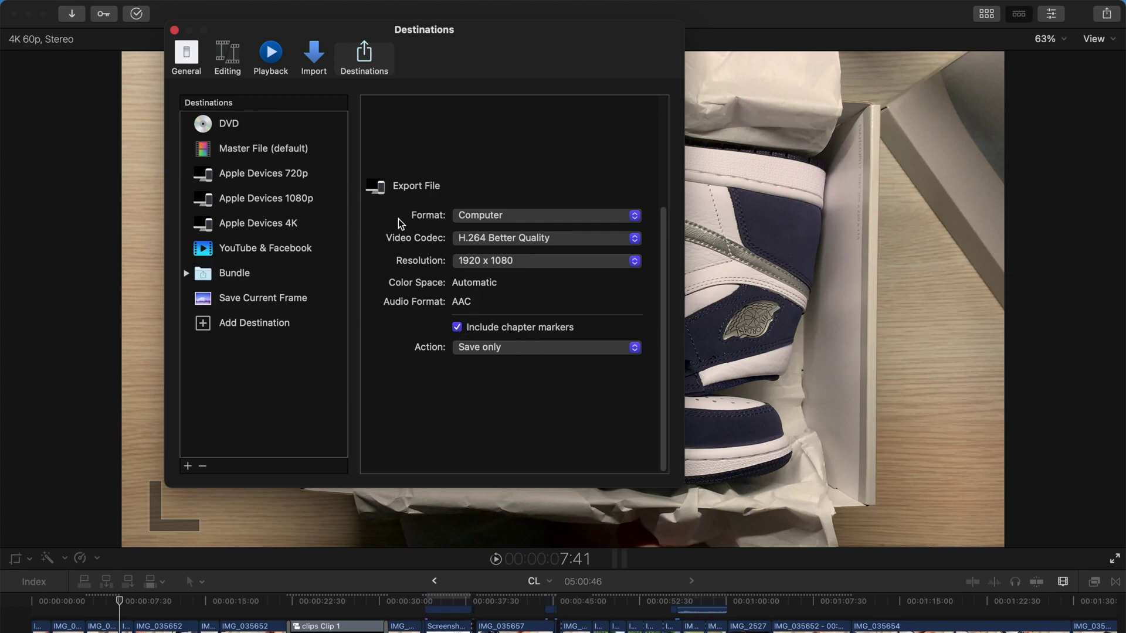
Step: Share through the Bundle with the frame exported as JPEG Image, starting CL - 2.mp4
click(176, 31)
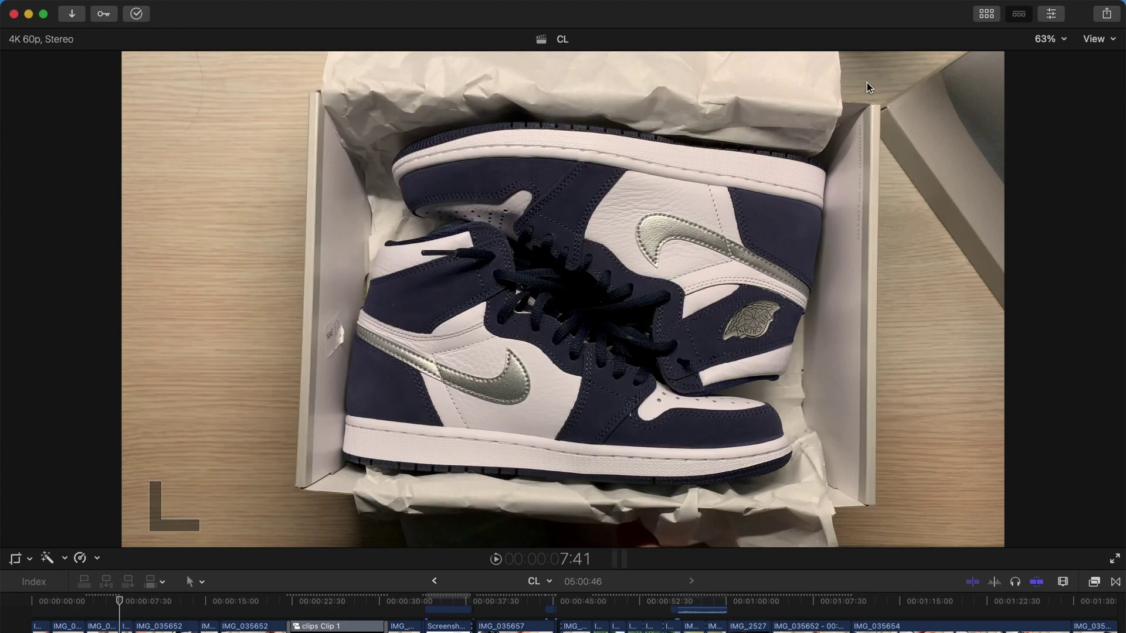
click(1105, 14)
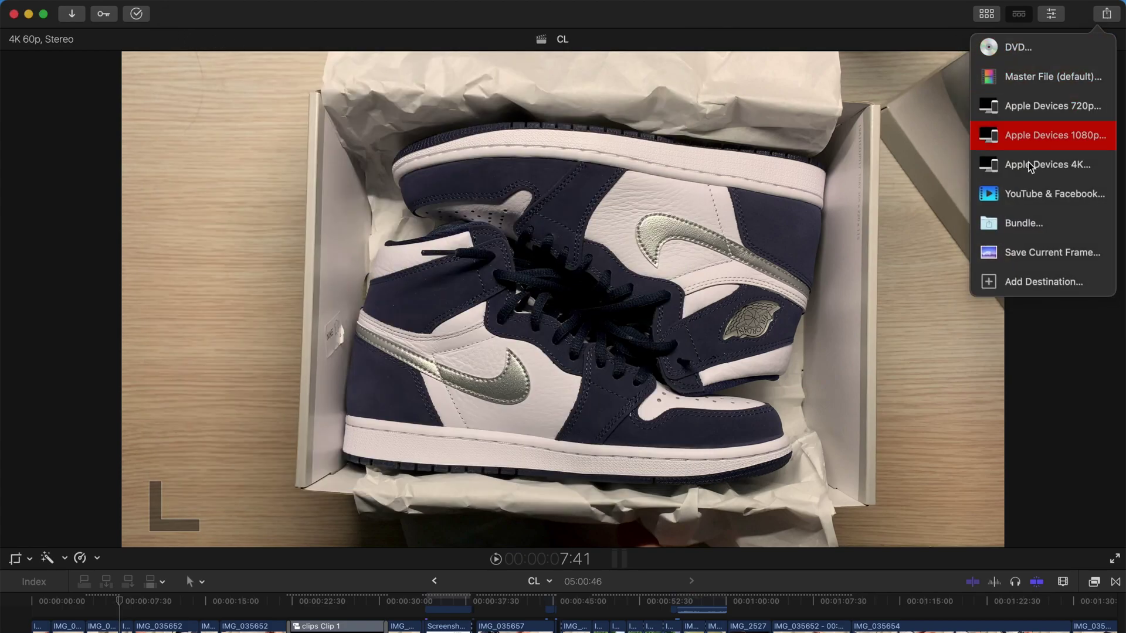
click(994, 230)
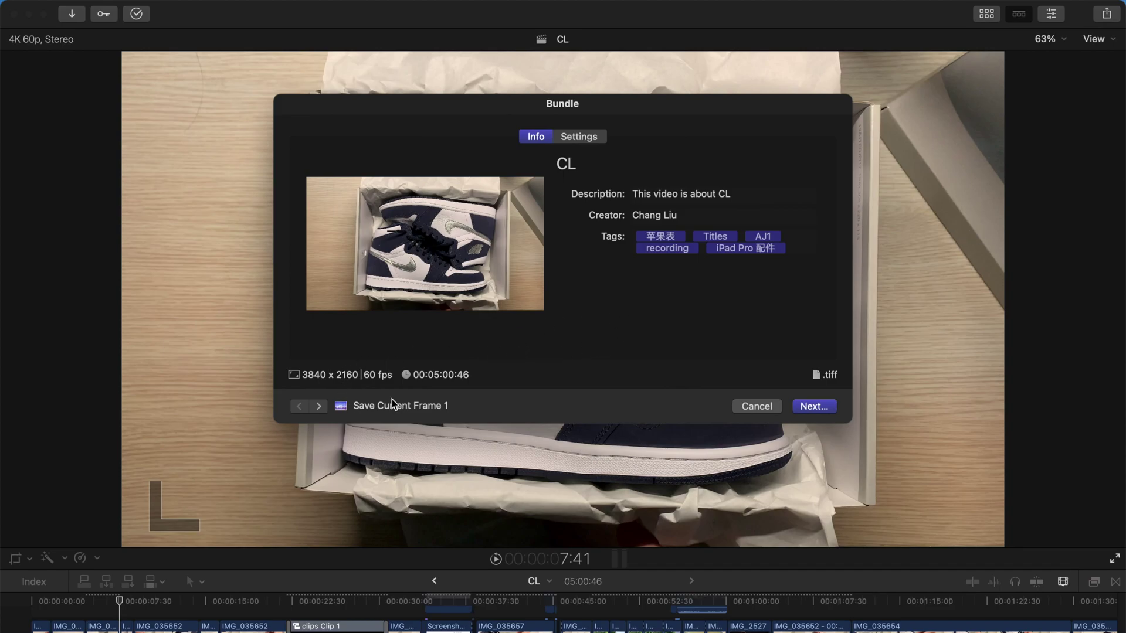
click(586, 137)
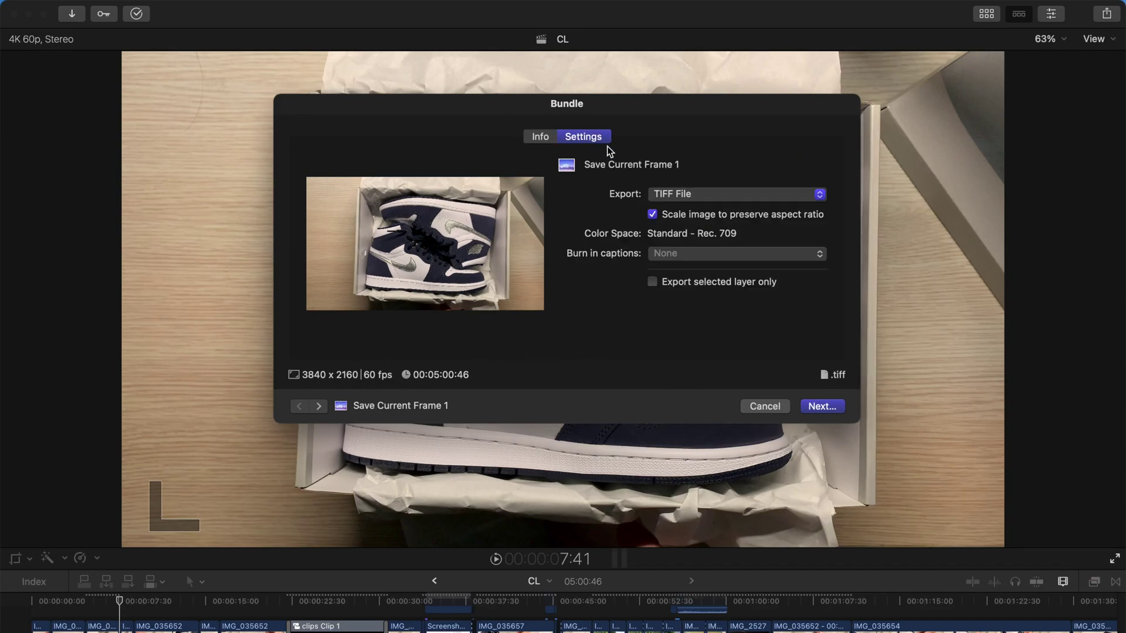
click(677, 193)
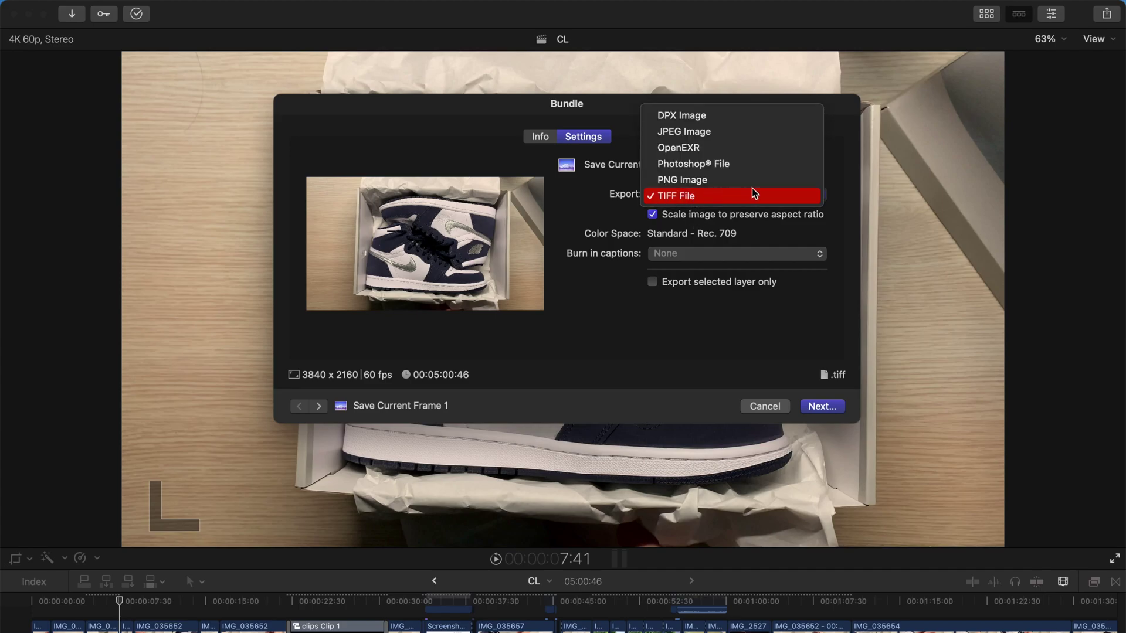
click(719, 130)
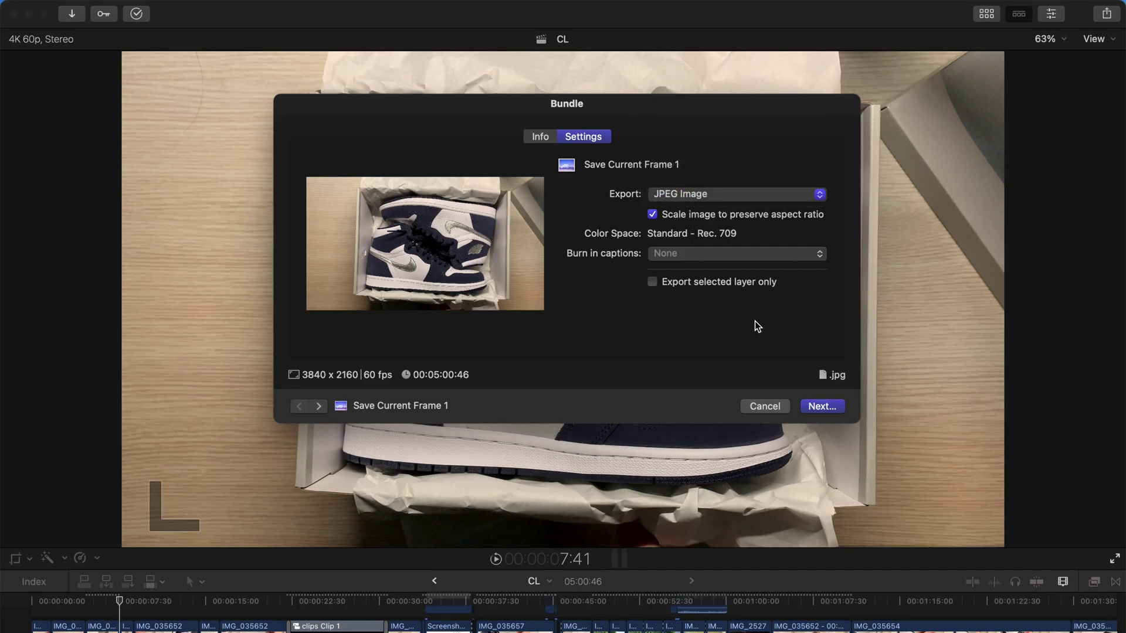
click(821, 405)
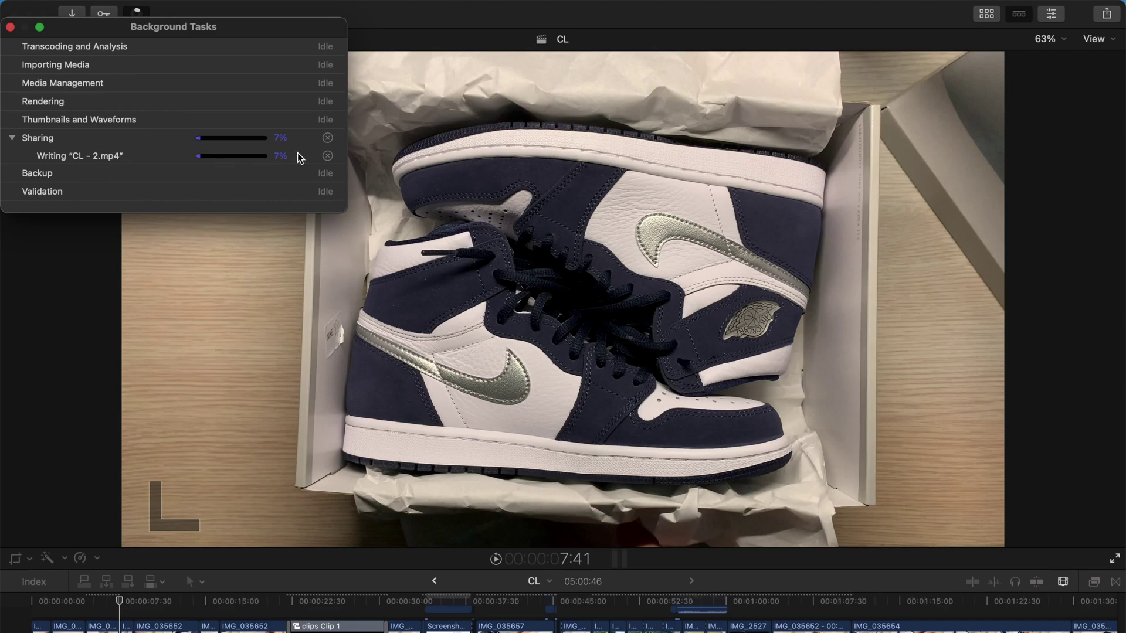
Step: Cancel writing CL - 2.mp4 in Background Tasks and reopen the Destinations preferences
click(326, 156)
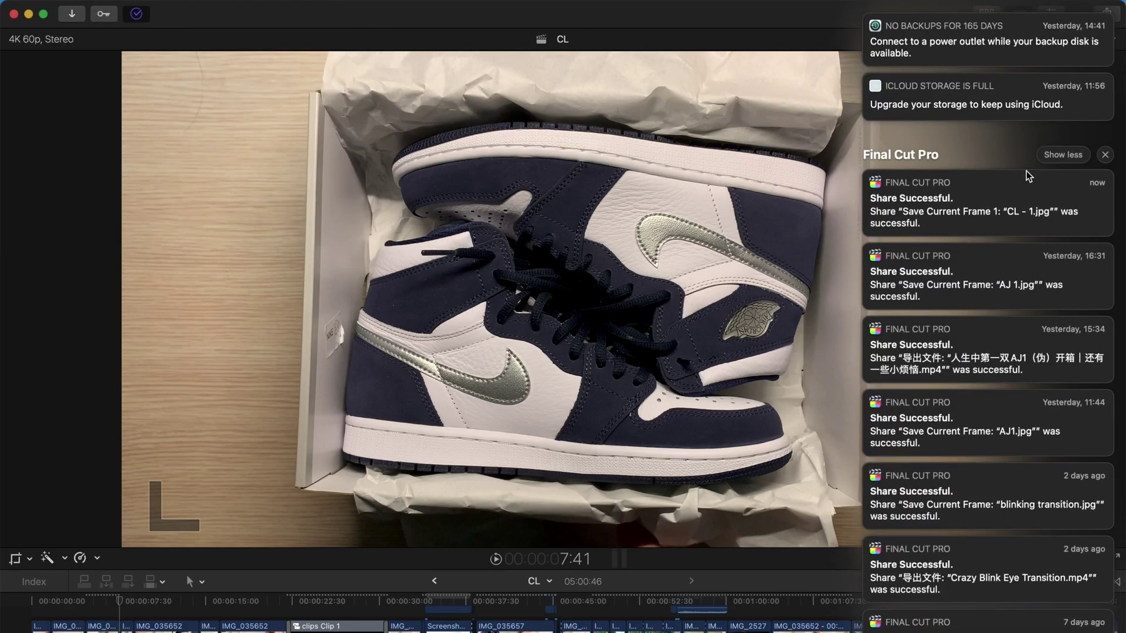
click(1002, 214)
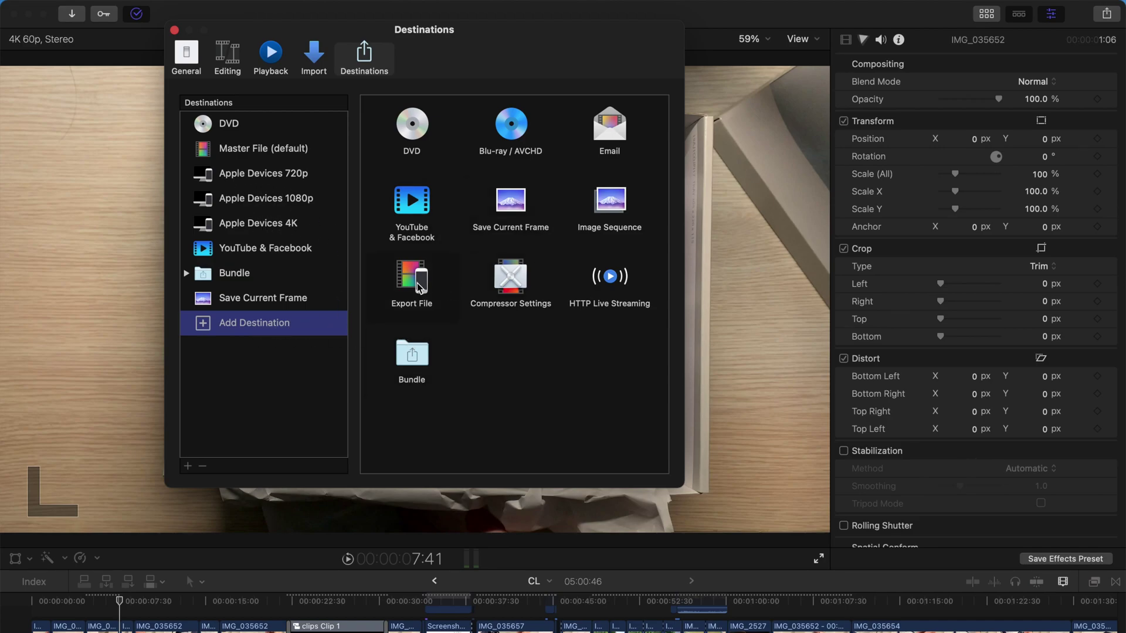
Step: Add an Export File destination and set its Action to Save only
drag(417, 283, 261, 244)
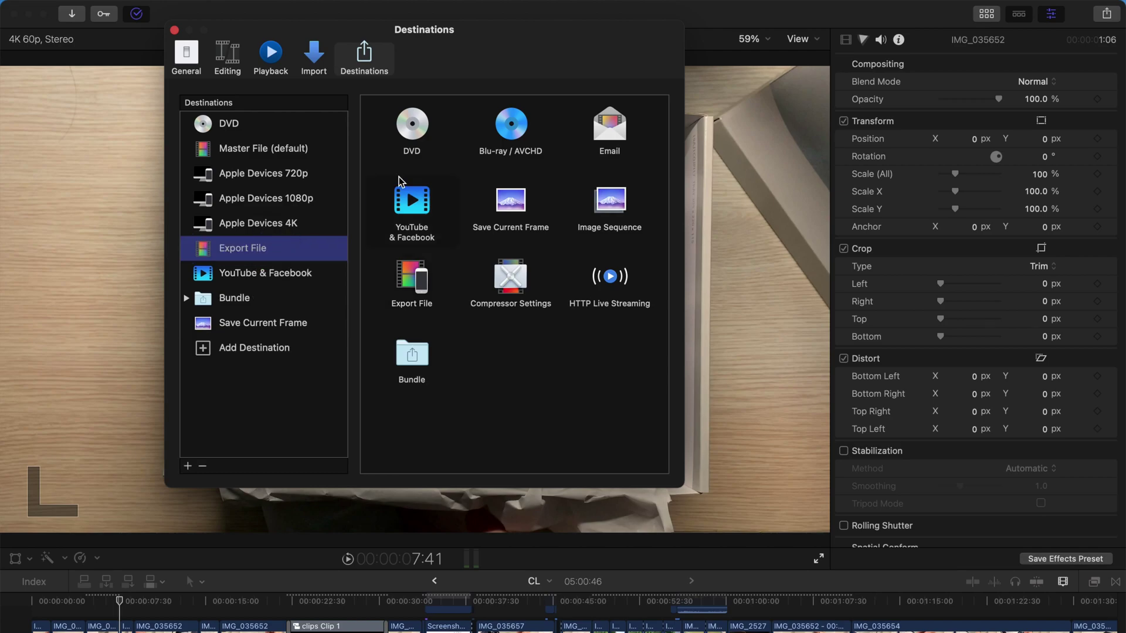
click(280, 245)
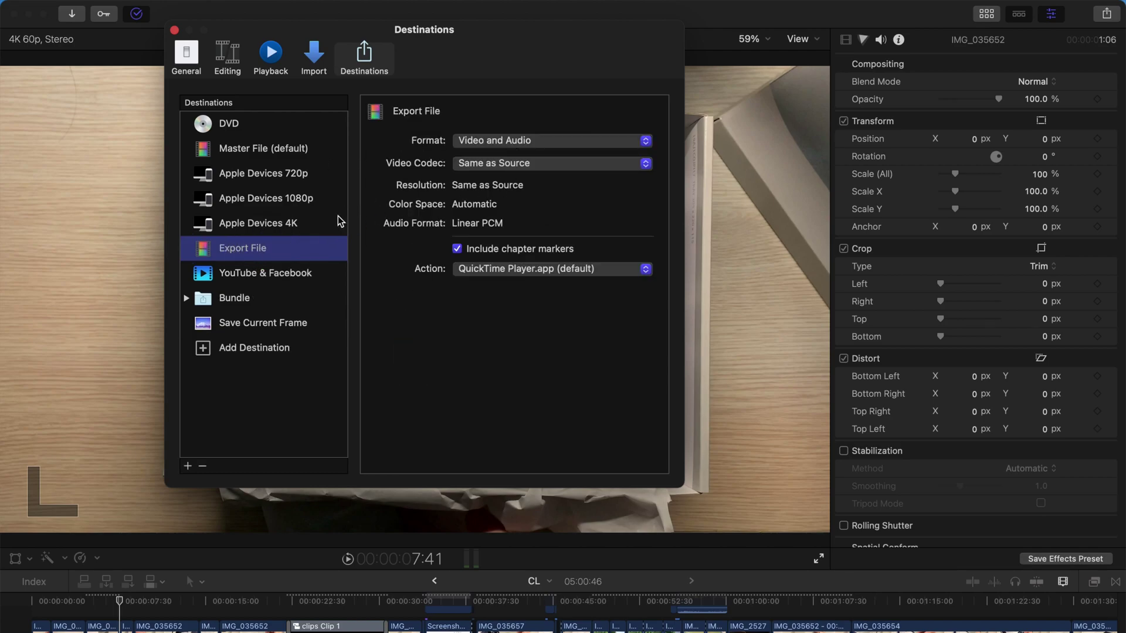
click(478, 269)
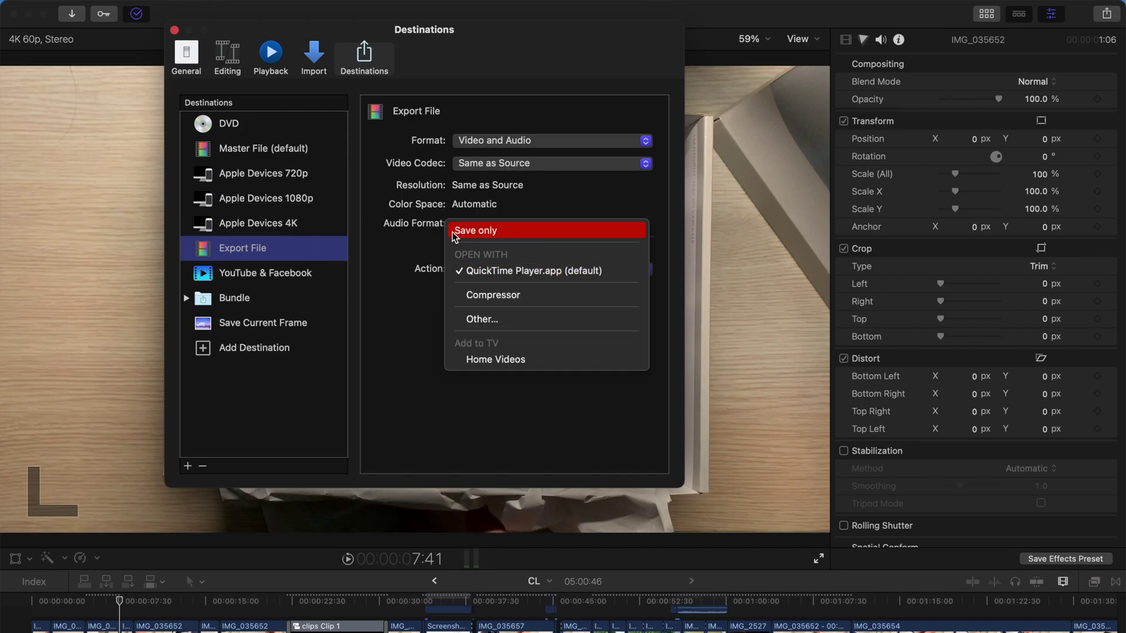
click(472, 230)
Step: Set Export File to Computer format, H.264 Better Quality codec, 4096 x 2160 resolution
click(537, 143)
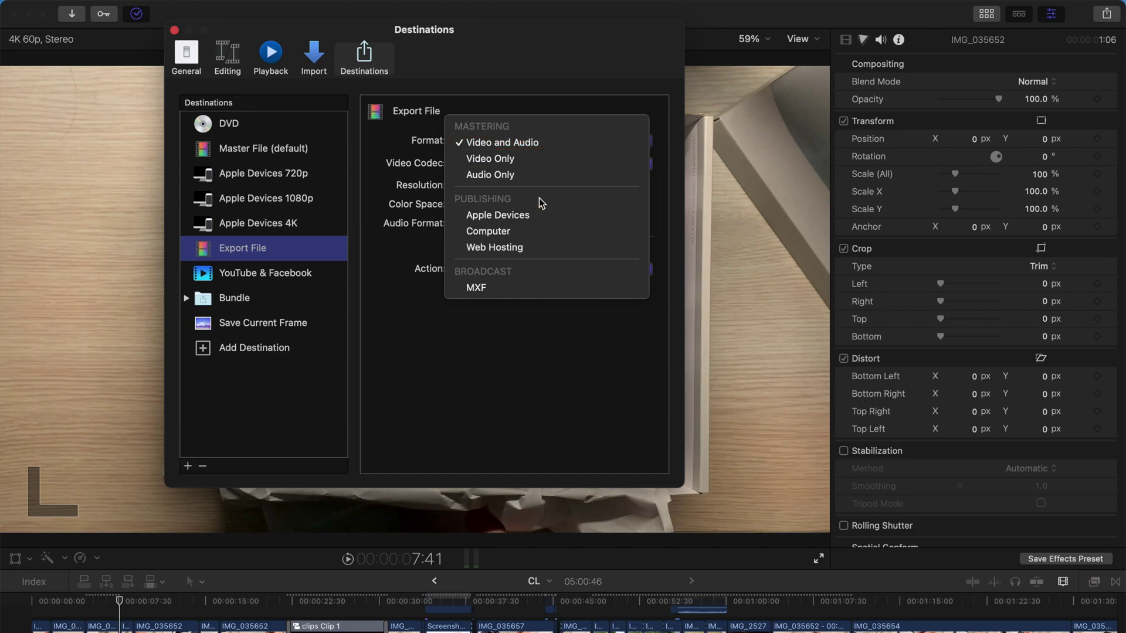
click(539, 231)
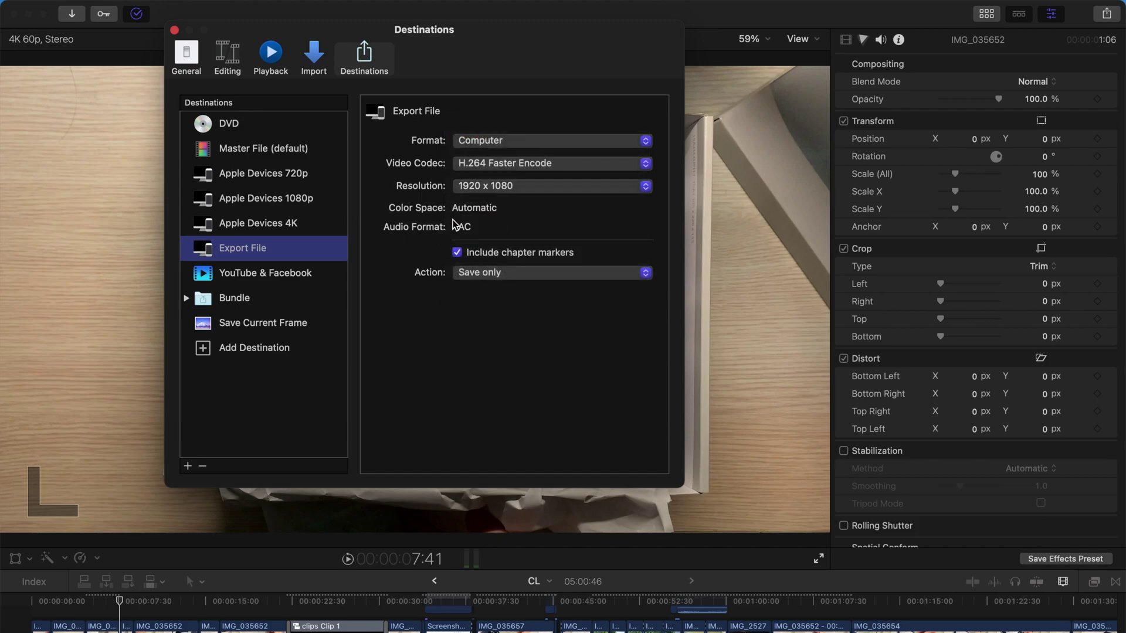
click(508, 166)
click(510, 179)
click(530, 187)
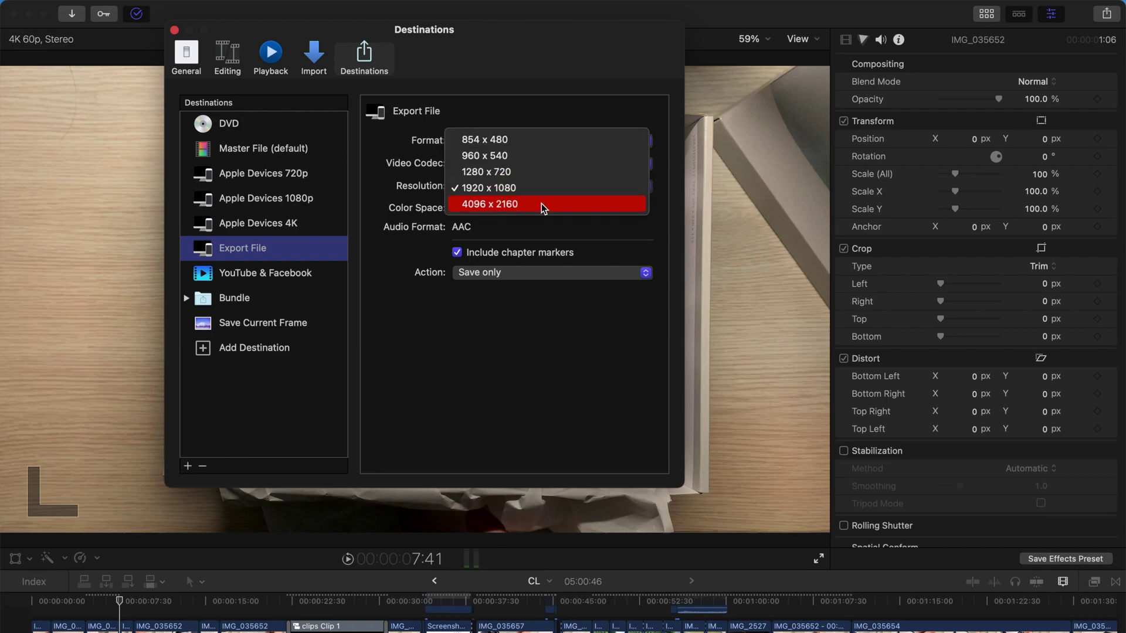
click(482, 203)
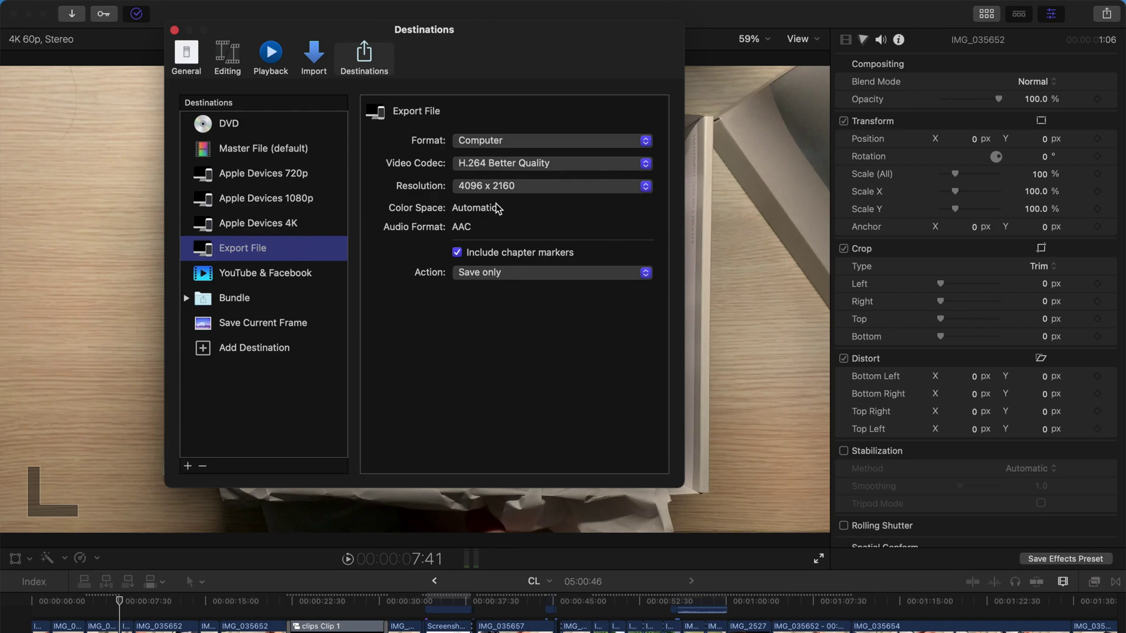
Step: Select Apple Devices 4K and Export File and make a new bundle from them
shift+click(266, 232)
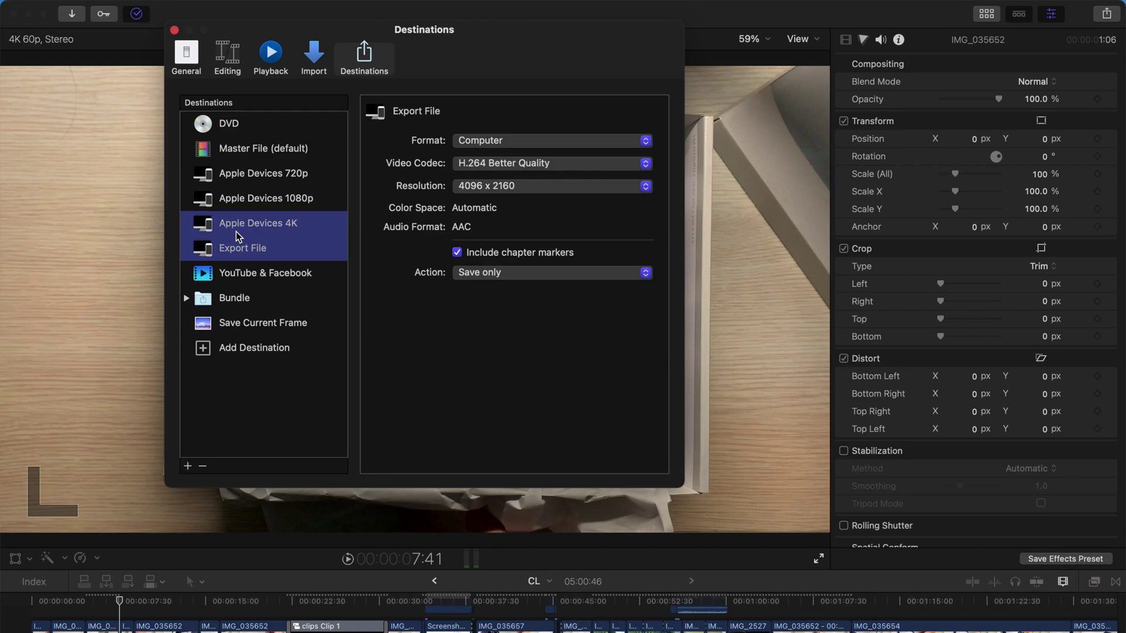
super+click(277, 228)
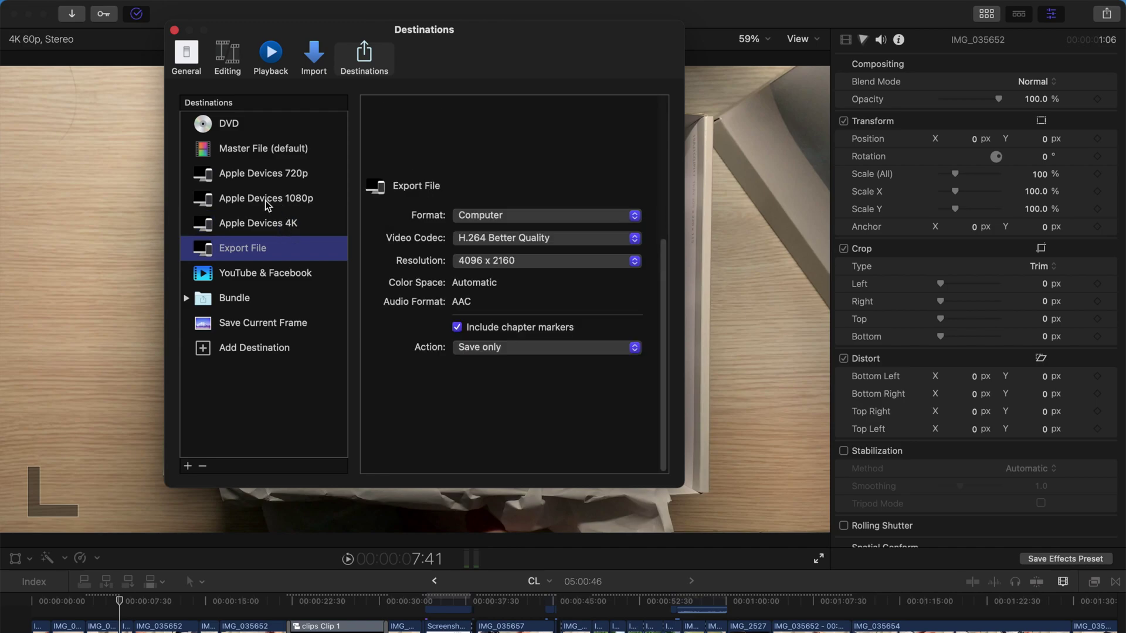
super+click(268, 203)
super+click(276, 194)
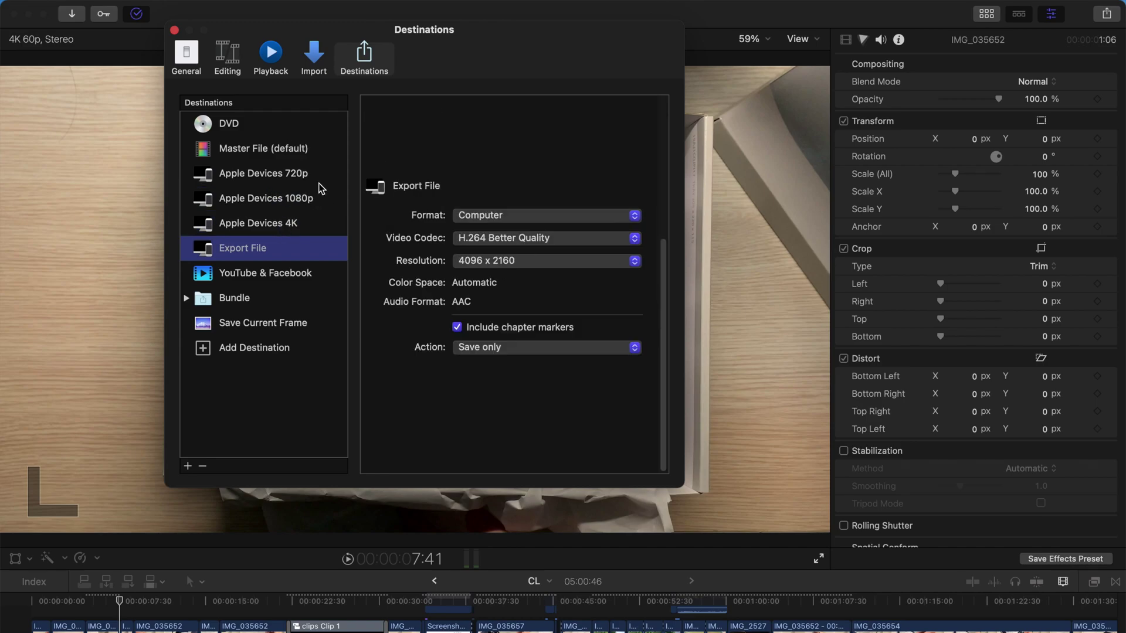
super+click(273, 224)
right_click(278, 226)
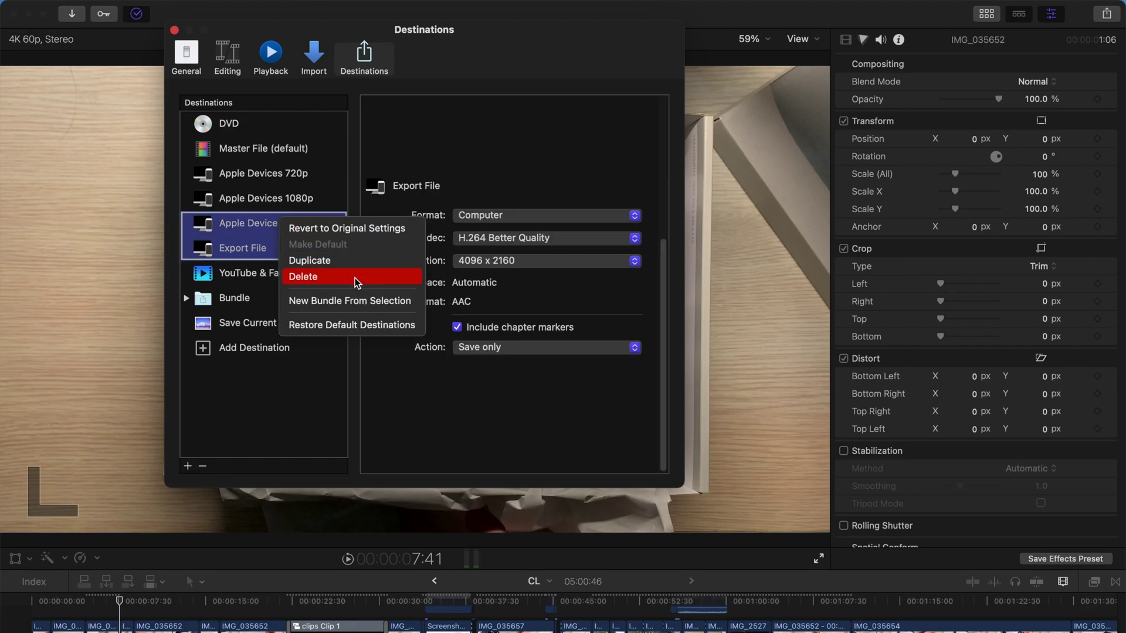
click(444, 192)
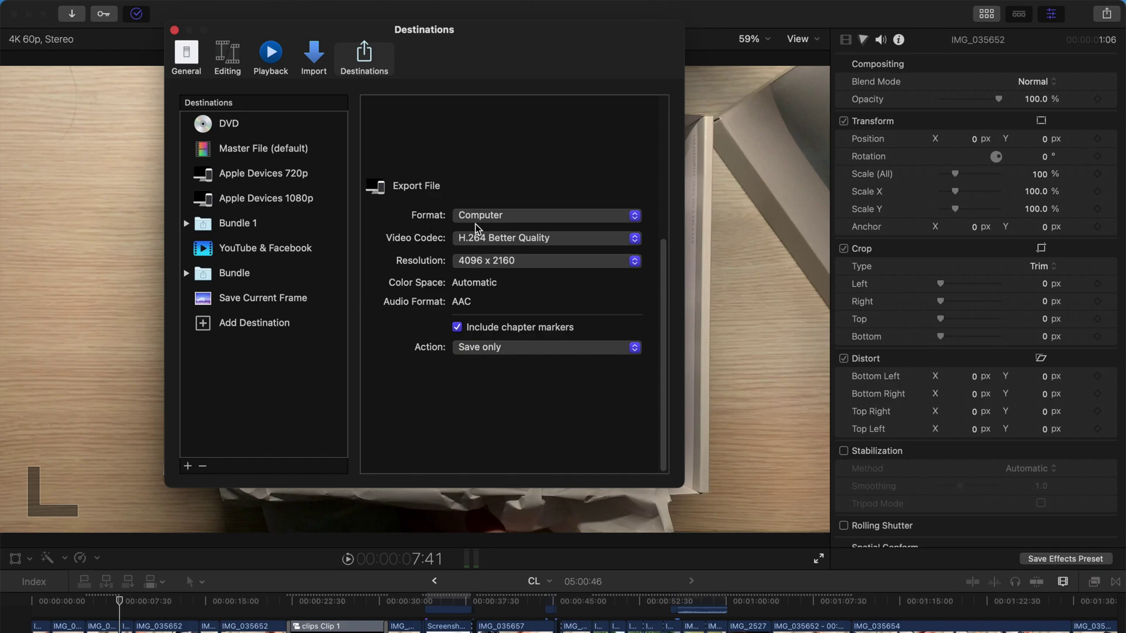
Step: Rename Bundle 1 to 'Mac & PC'
click(235, 229)
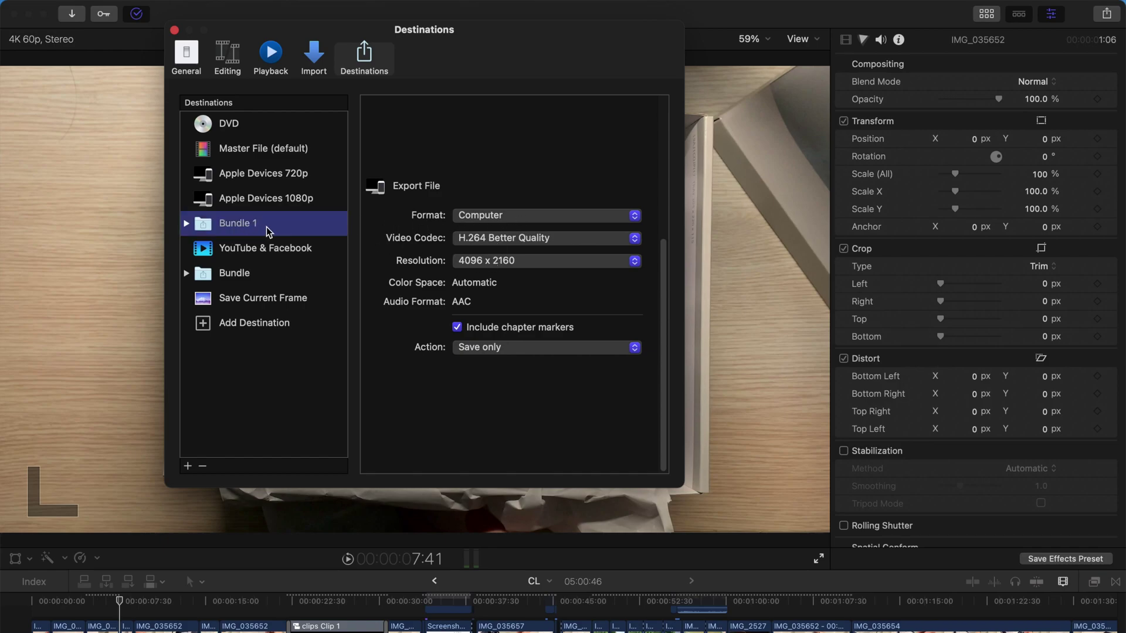
double_click(235, 224)
key(BackSpace)
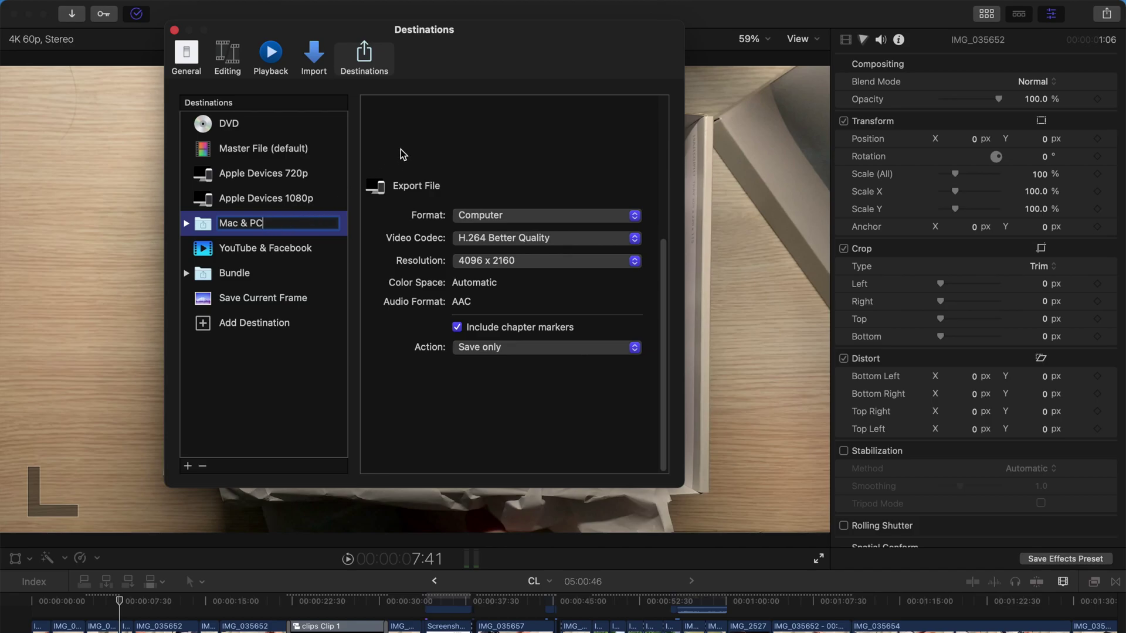
key(Return)
Step: Close the destination settings, share through Mac & PC, and show its export settings
click(174, 29)
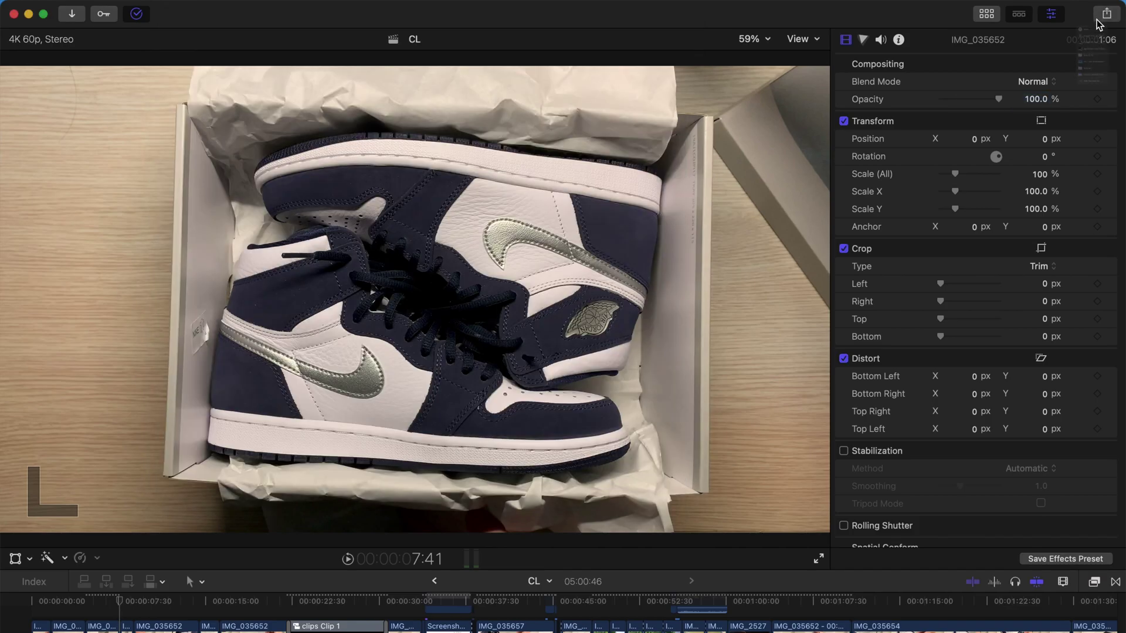
click(1106, 13)
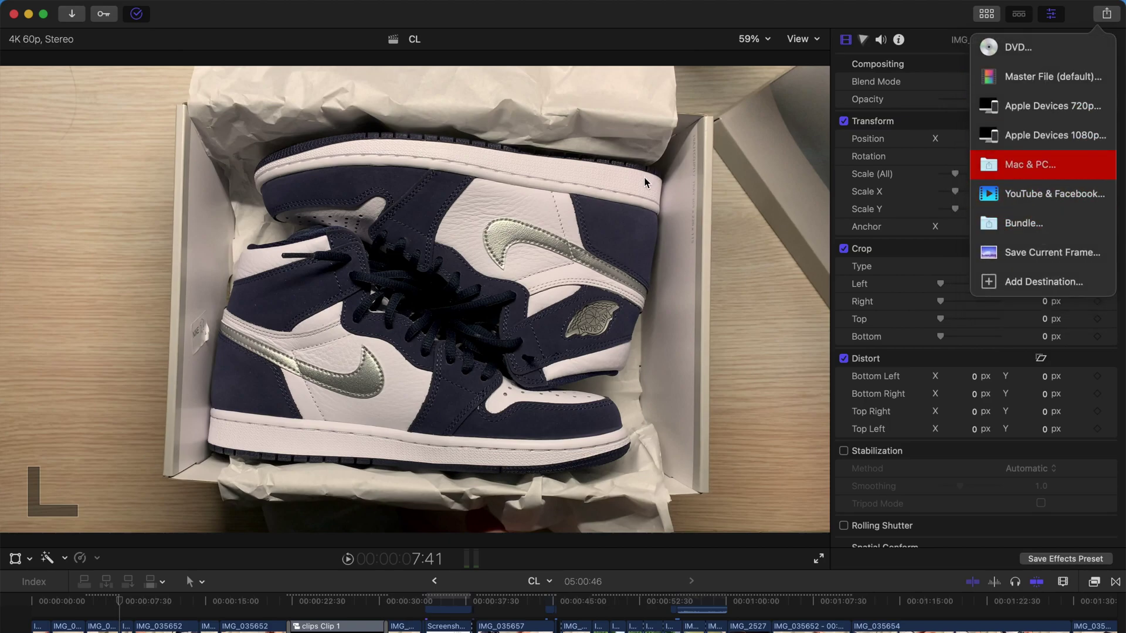
key(Return)
click(572, 138)
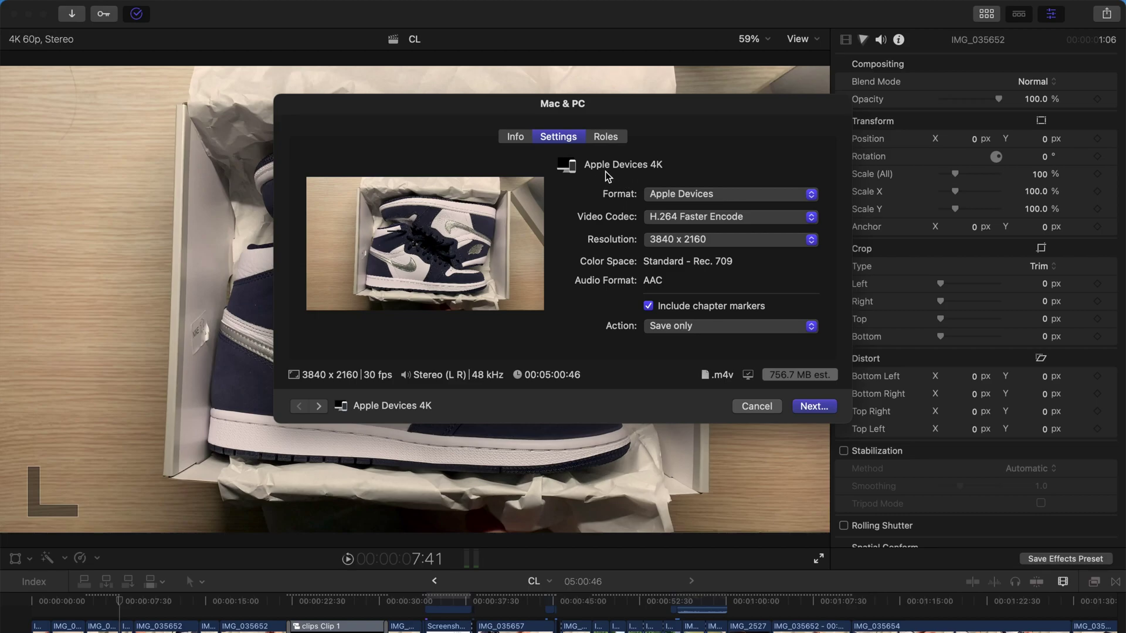
Step: Encode Apple Devices 4K as H.264 Better Quality, keeping 3840 x 2160 for both files
click(667, 217)
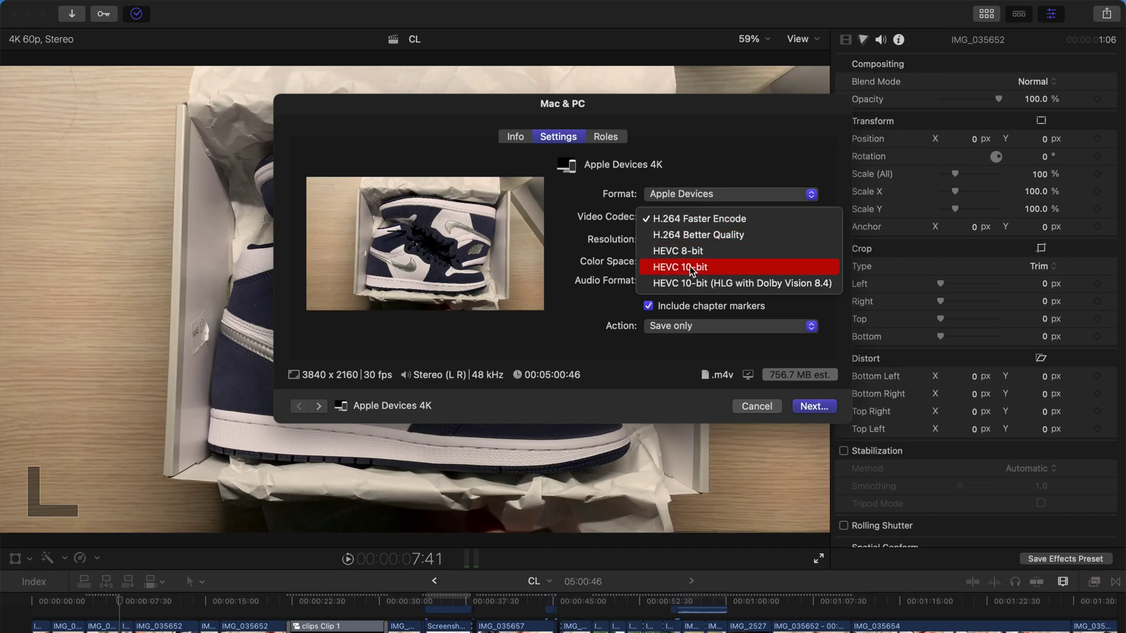
click(680, 242)
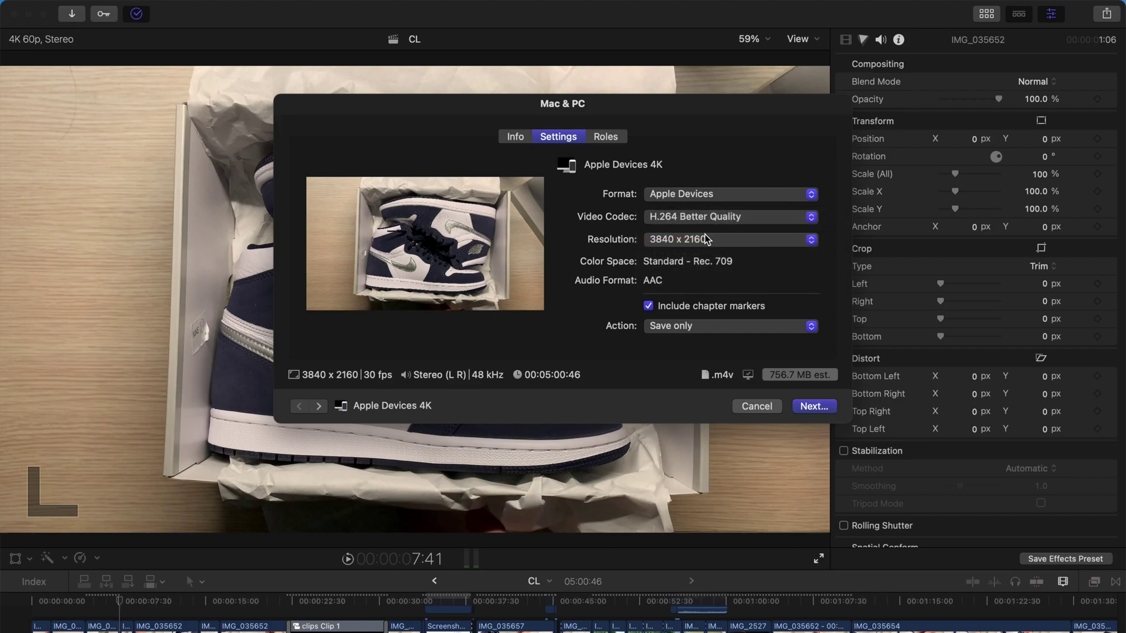
click(678, 241)
click(679, 241)
click(322, 406)
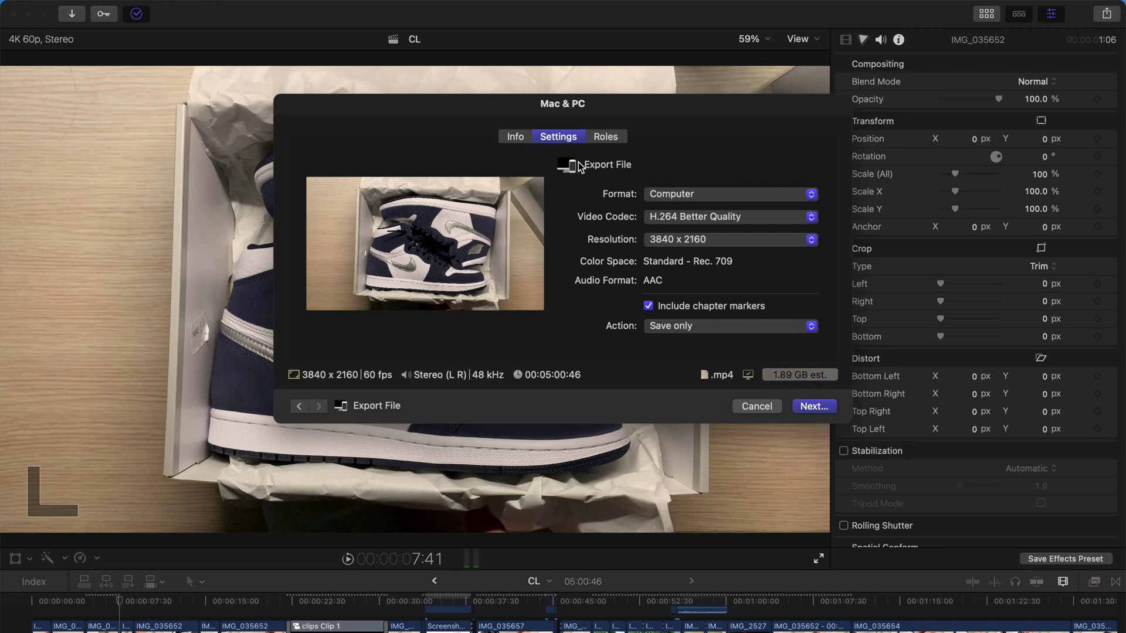
click(684, 240)
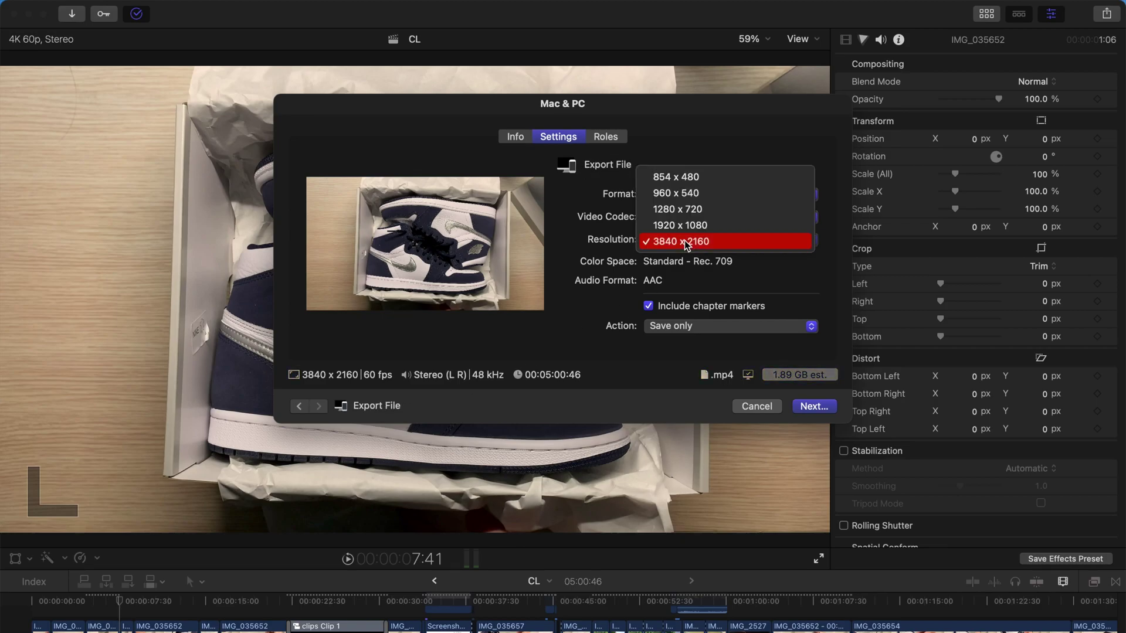
click(596, 241)
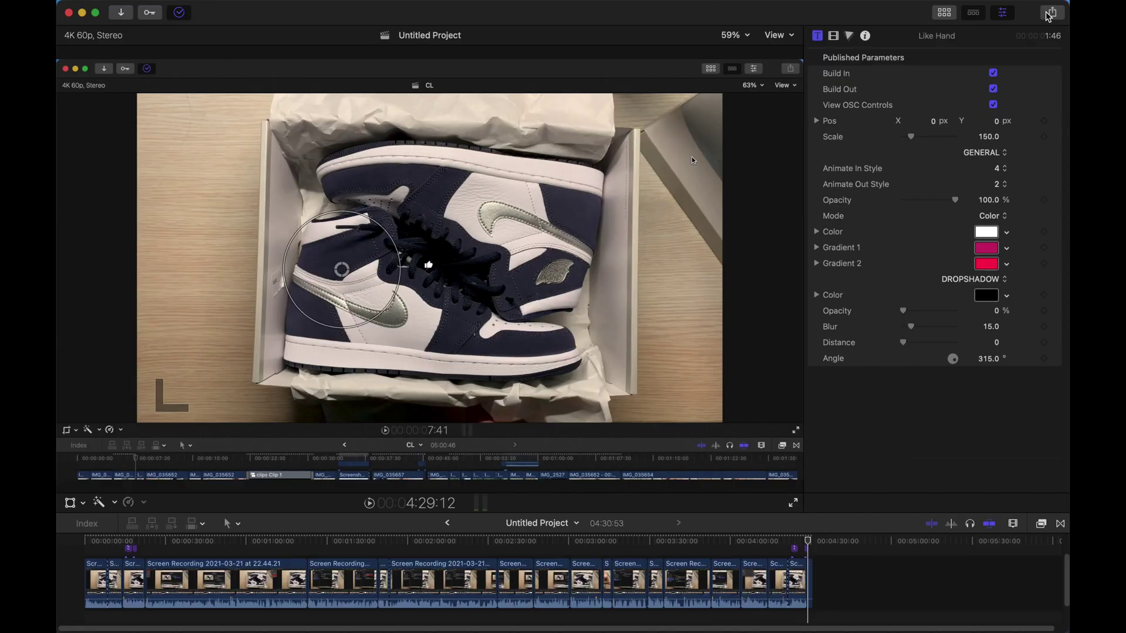
Step: From the Mac & PC bundle's context menu, restore the default share destinations and confirm
click(1050, 13)
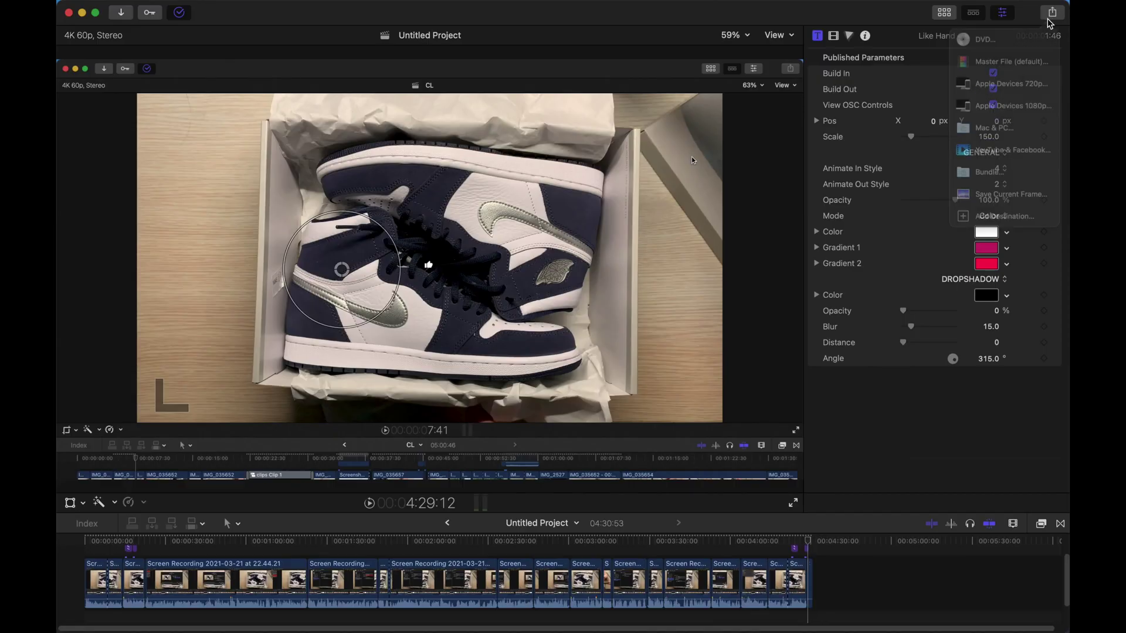
click(997, 255)
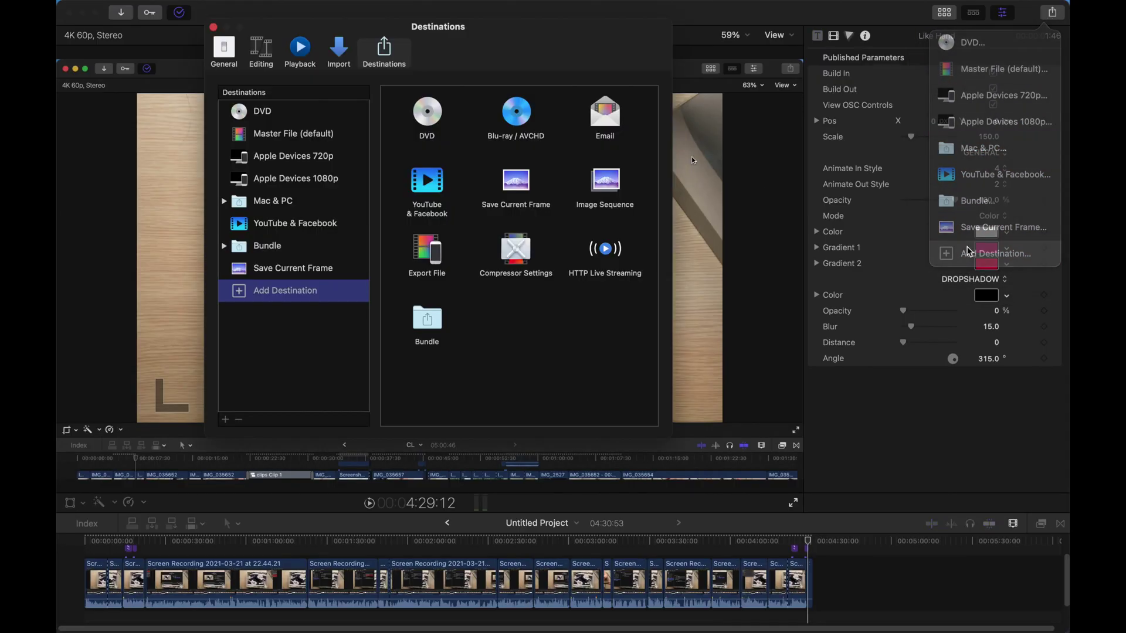
right_click(250, 207)
click(266, 201)
right_click(267, 207)
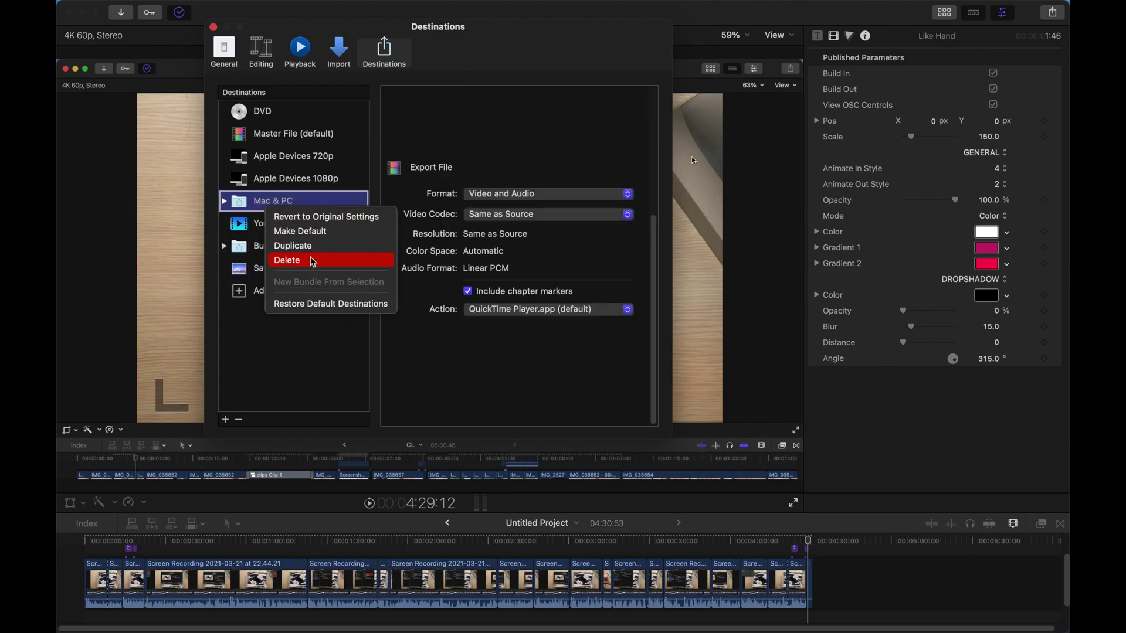
click(327, 303)
click(608, 255)
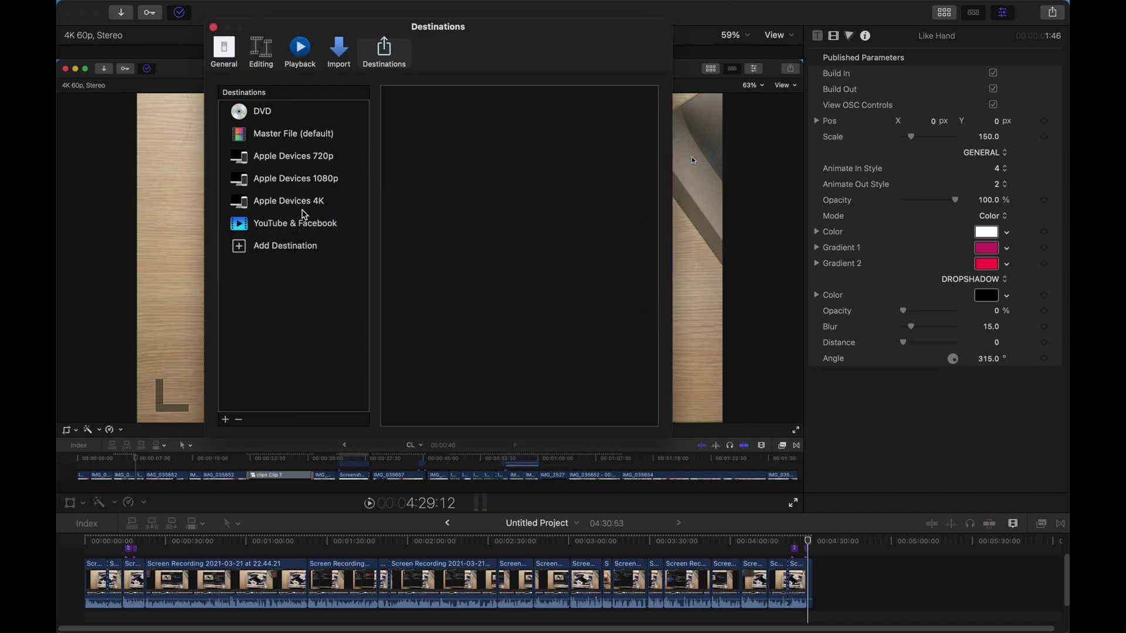
click(282, 251)
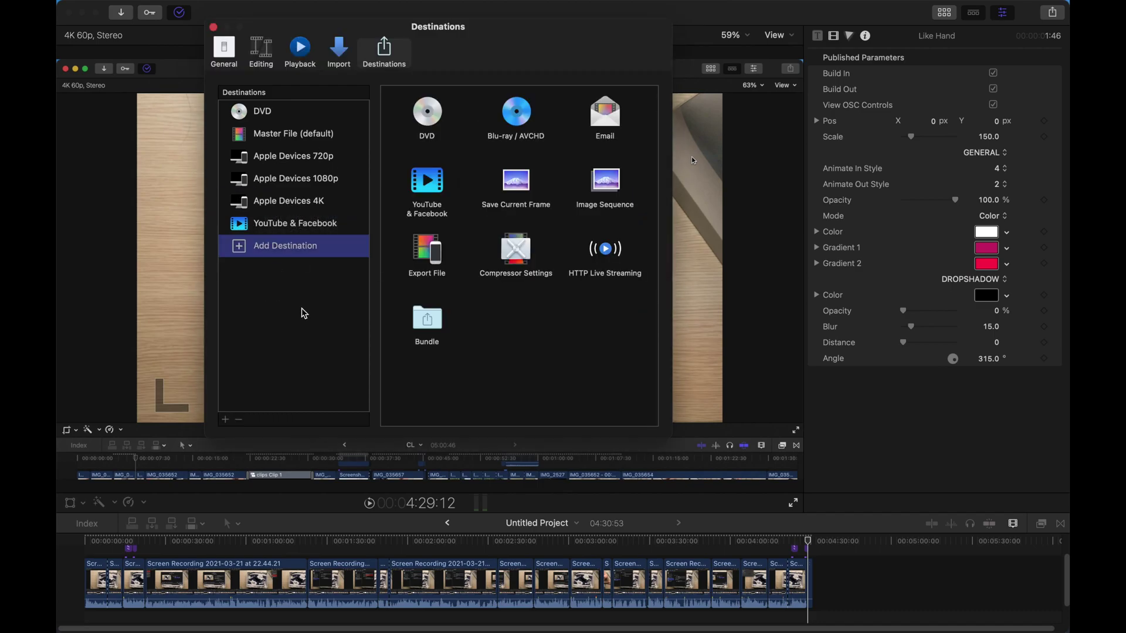